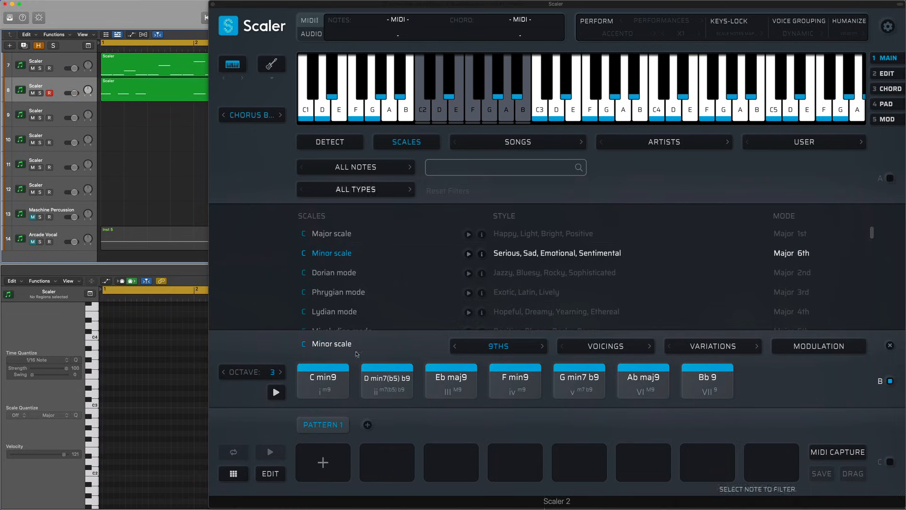
- Set the C Minor scale's chords to Triads and apply Voicing 1
{"action": "left_click", "coordinate": [493, 347]}
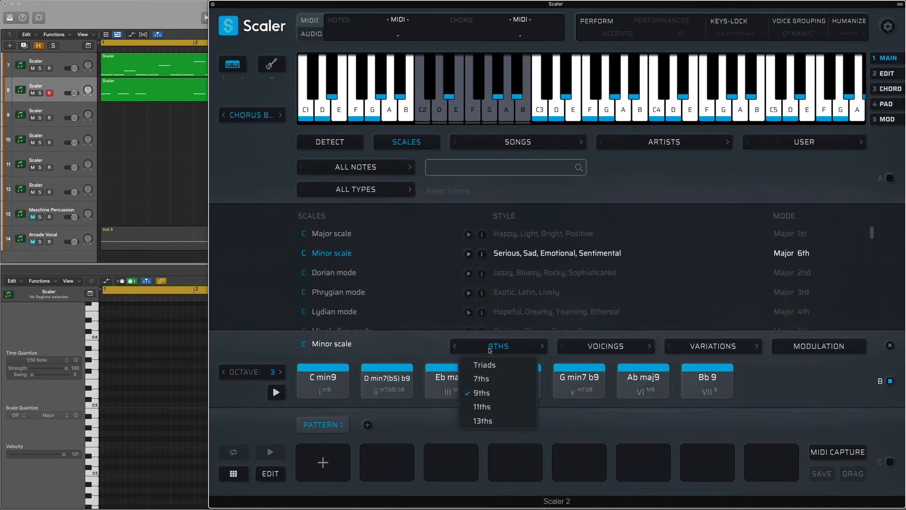
{"action": "left_click", "coordinate": [486, 366]}
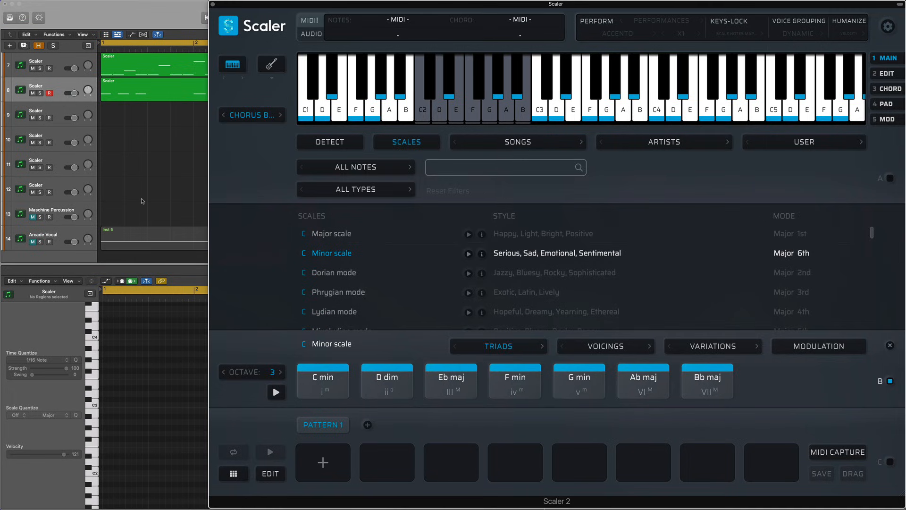
{"action": "key", "text": "space"}
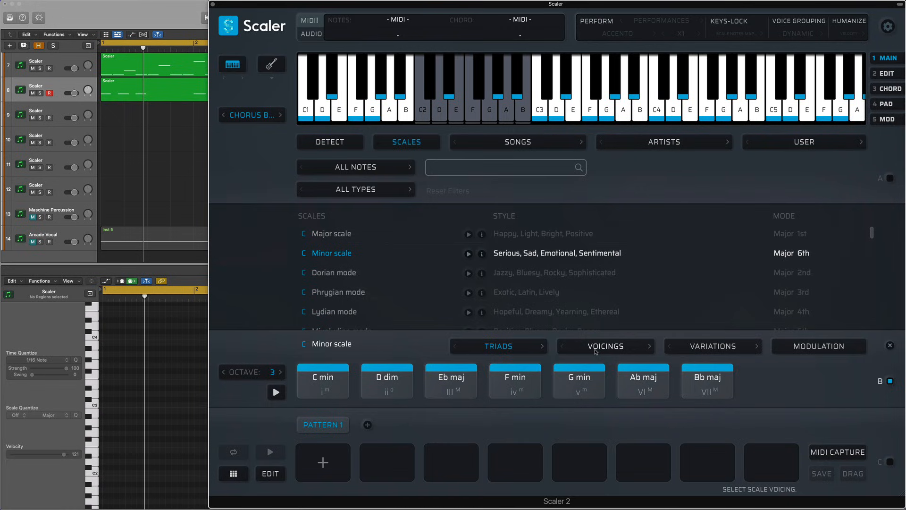
{"action": "left_click", "coordinate": [596, 352]}
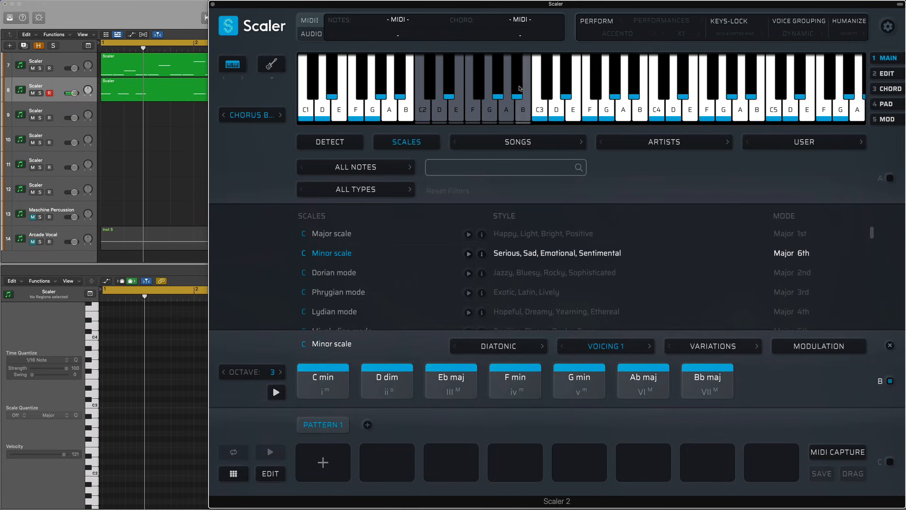
- Audition the C min, Eb maj, F min, G min and Ab maj chords of the scale
{"action": "left_click", "coordinate": [324, 380]}
{"action": "left_click", "coordinate": [446, 386]}
{"action": "left_click", "coordinate": [515, 386]}
{"action": "left_click", "coordinate": [576, 389]}
{"action": "left_click", "coordinate": [644, 392]}
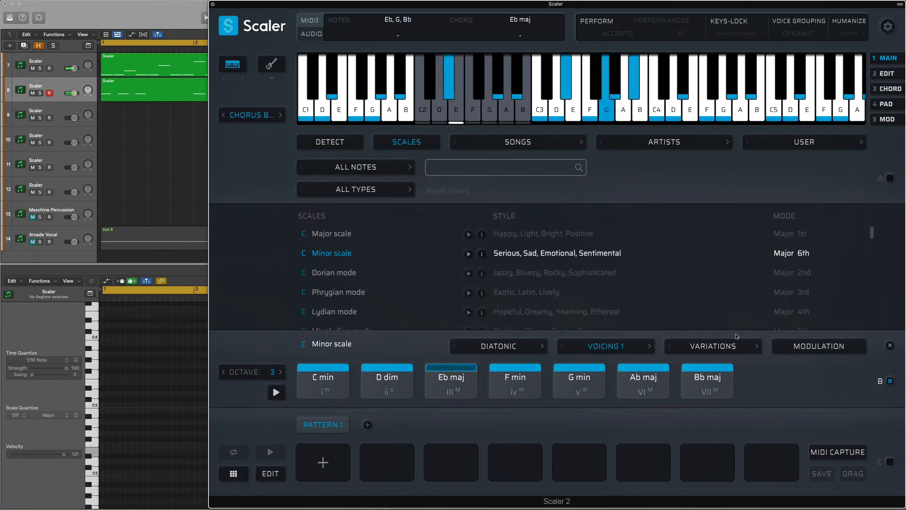
- Try Voicing 3, 7ths Inverted and Minor 7th,9ths on the scale chords, and return to Voicing 1
{"action": "left_click", "coordinate": [649, 346]}
{"action": "left_click", "coordinate": [650, 346]}
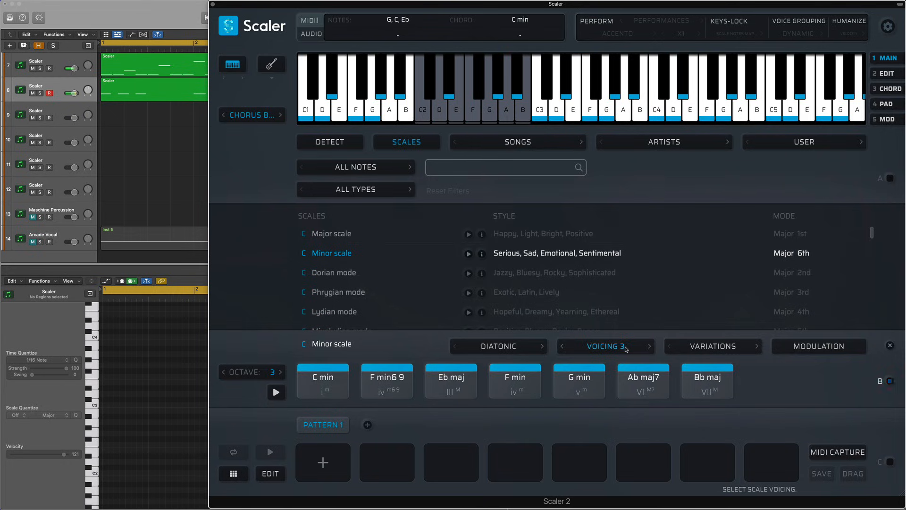
{"action": "left_click", "coordinate": [625, 349]}
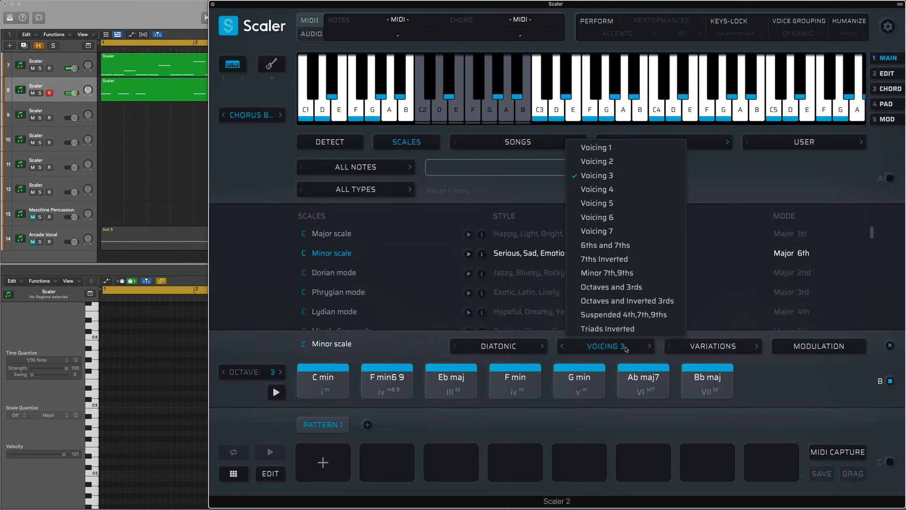
{"action": "left_click", "coordinate": [637, 262]}
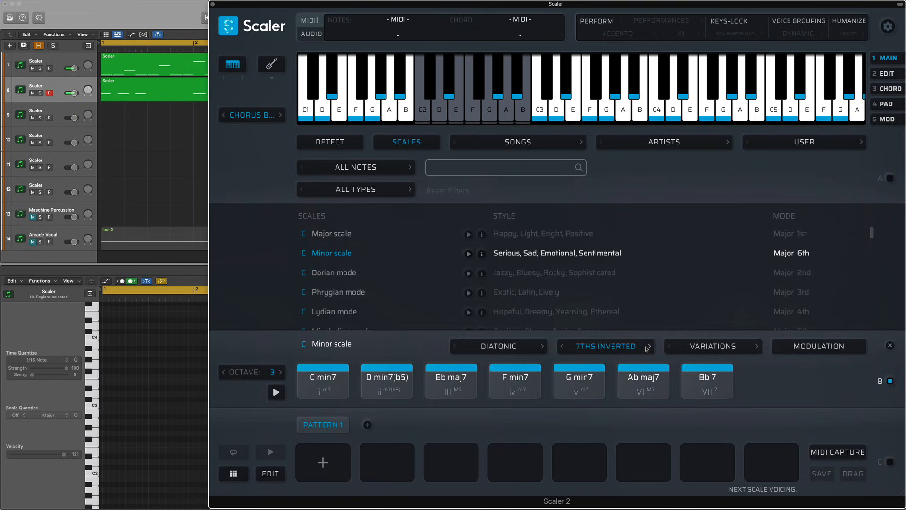
{"action": "left_click", "coordinate": [649, 347]}
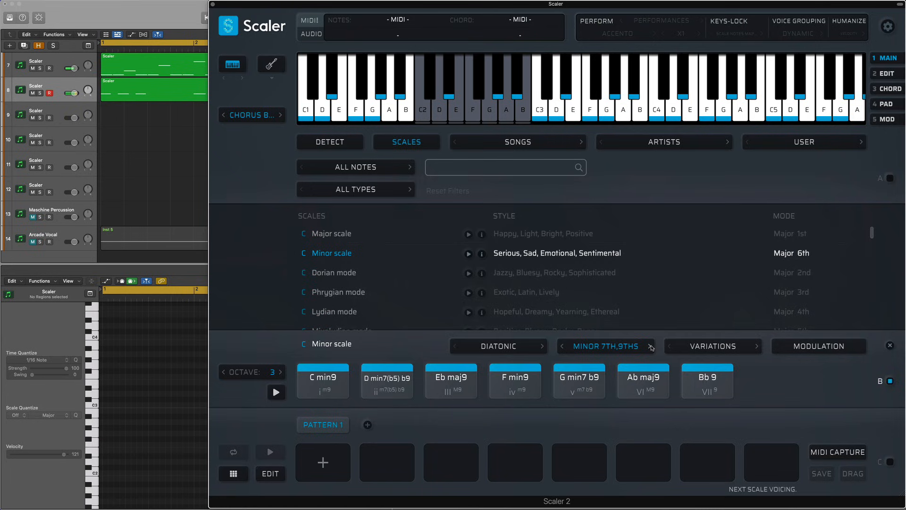
{"action": "left_click", "coordinate": [617, 347]}
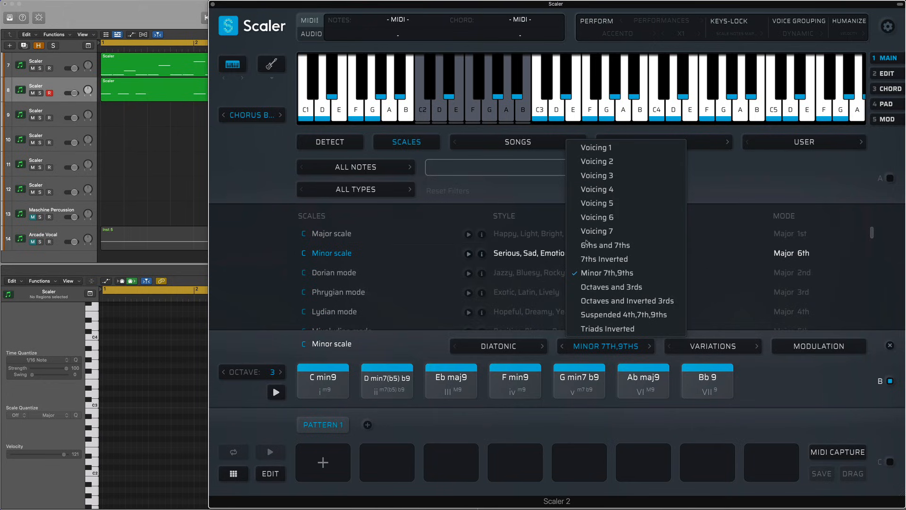
{"action": "left_click", "coordinate": [604, 149]}
{"action": "key", "text": "space"}
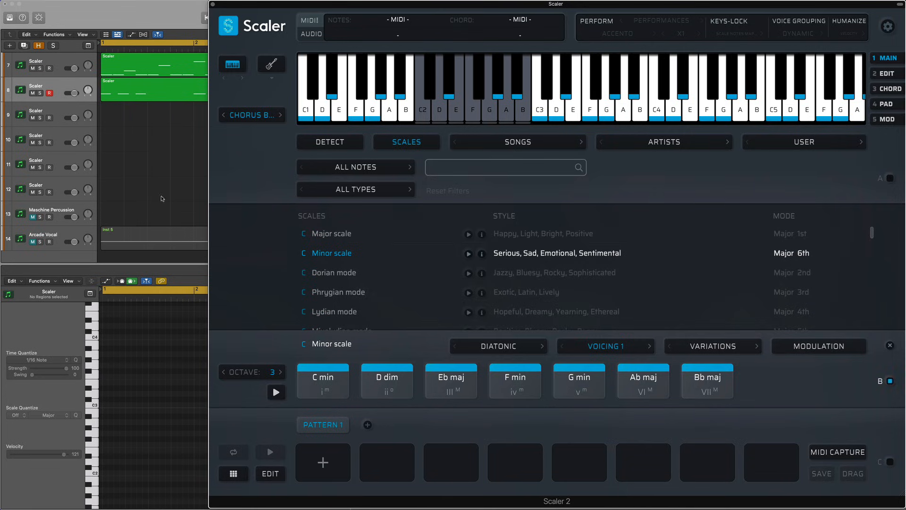
- Duplicate Scaler track 8 with its settings and change the new track's instrument sound to Sine
{"action": "left_click", "coordinate": [64, 88]}
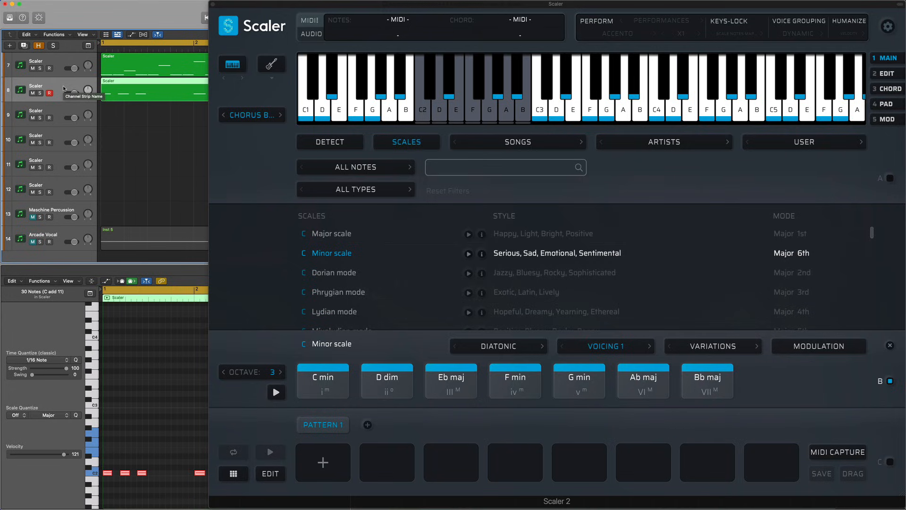
{"action": "key", "text": "super+d"}
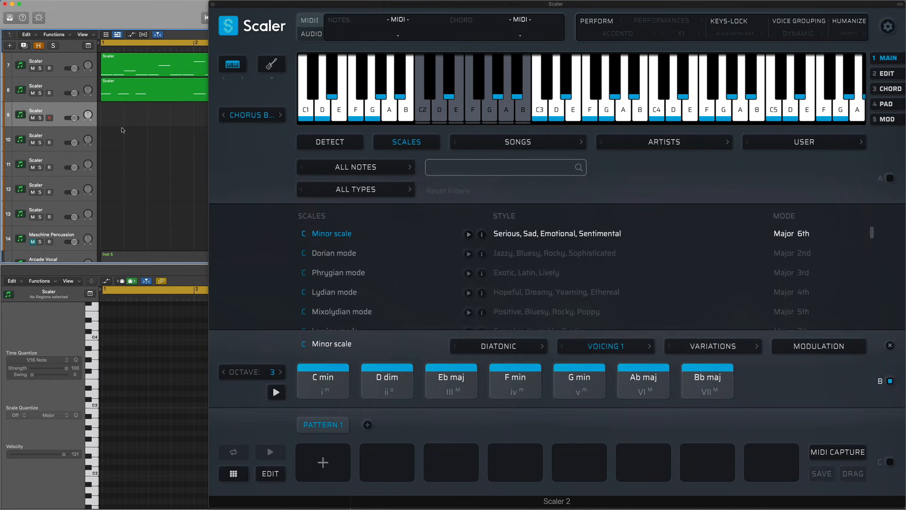
{"action": "left_click", "coordinate": [250, 114]}
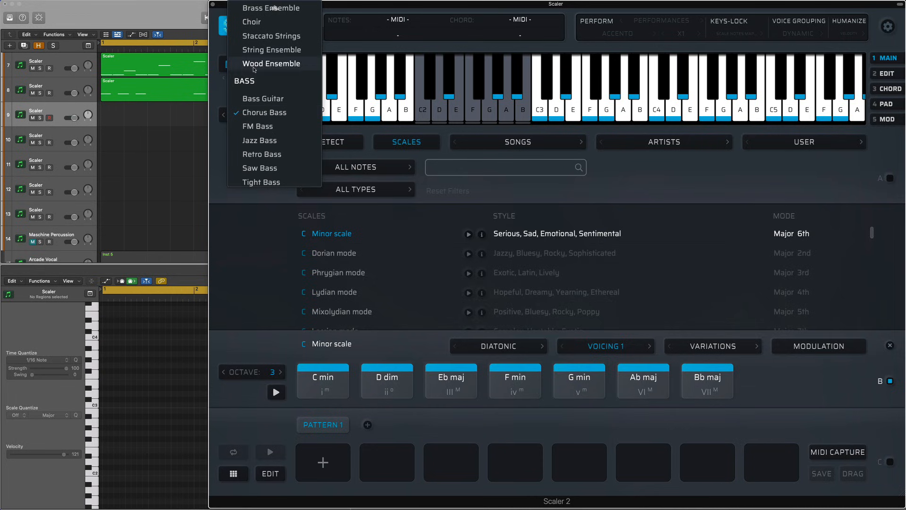
{"action": "mouse_move", "coordinate": [275, 4]}
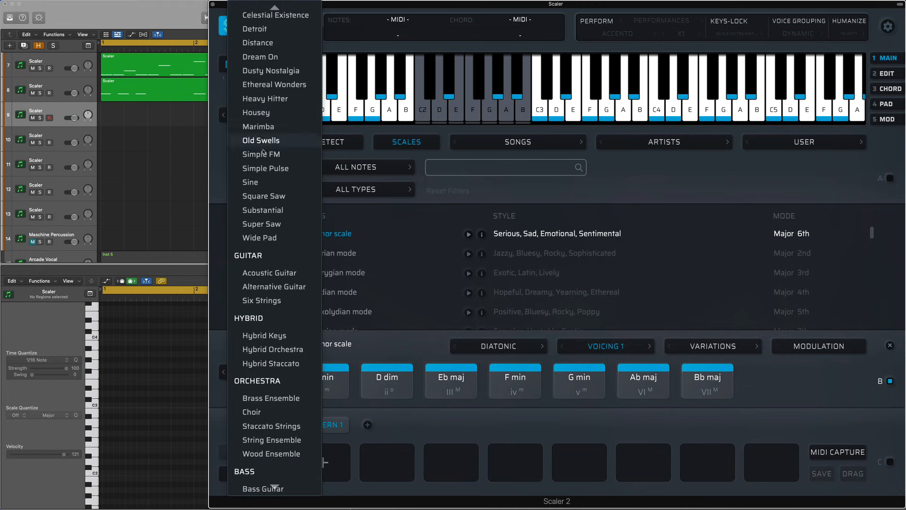
{"action": "left_click", "coordinate": [258, 186]}
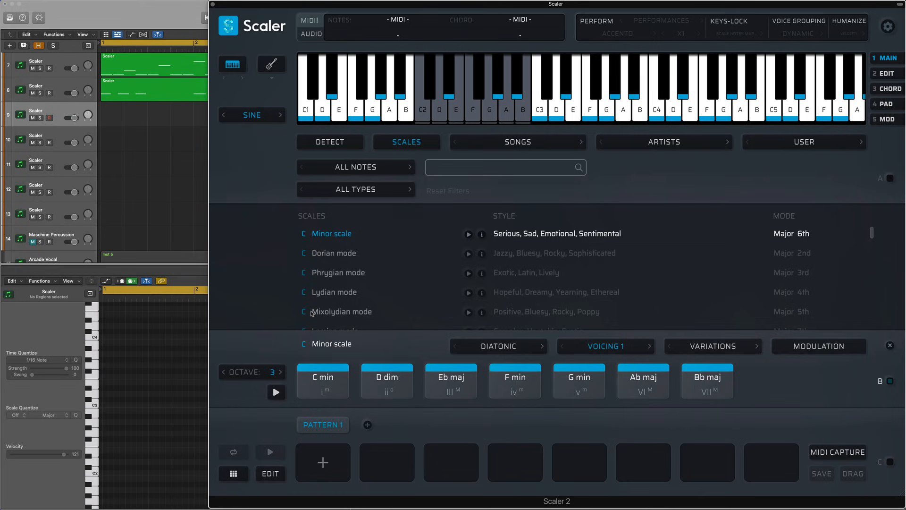
- Audition the C min chord with the Sine sound and record a sustained chord-trigger part on track 9
{"action": "left_click", "coordinate": [311, 388]}
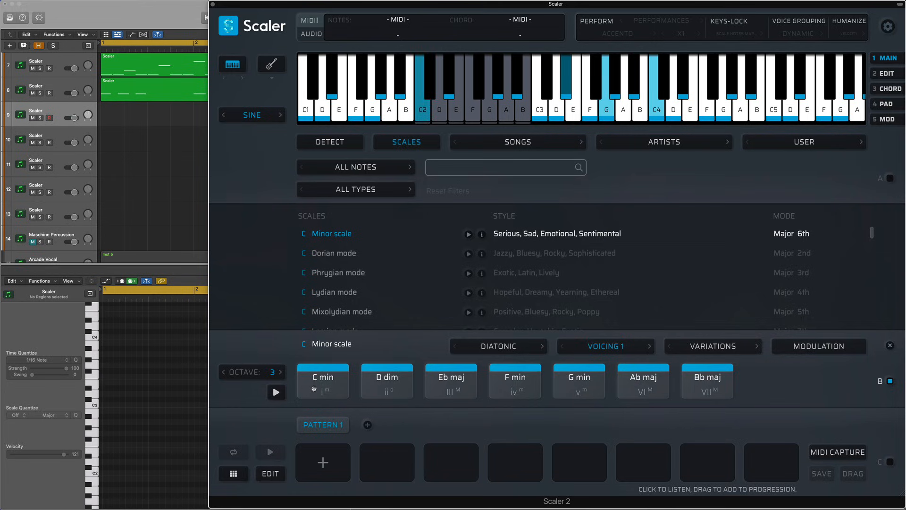
{"action": "left_click", "coordinate": [314, 389]}
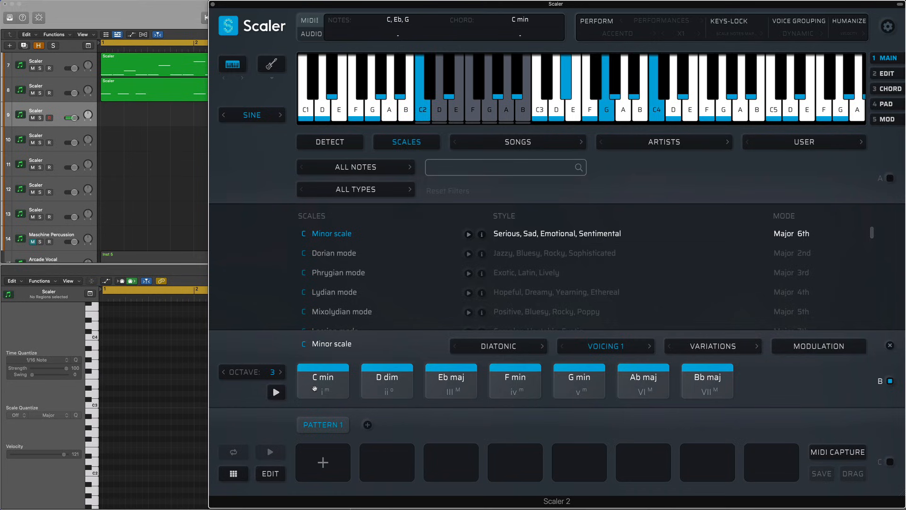
{"action": "left_click", "coordinate": [315, 388]}
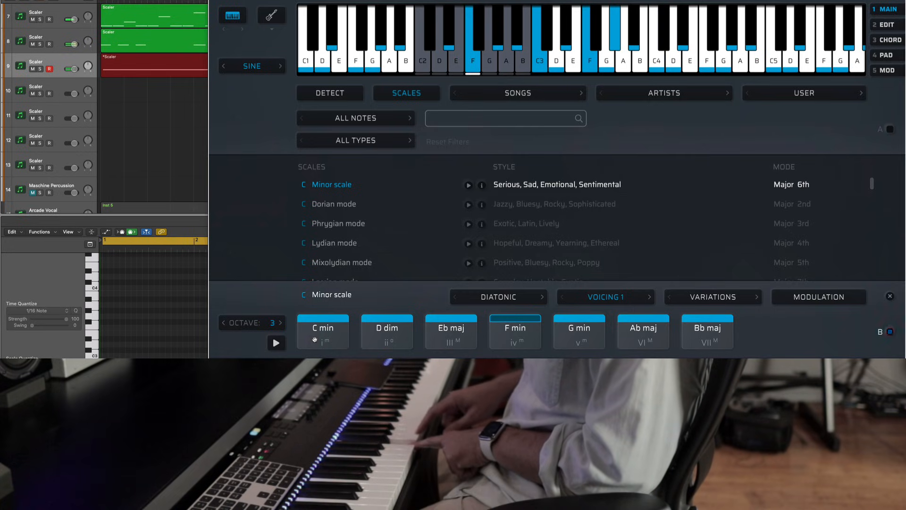
{"action": "key", "text": "space"}
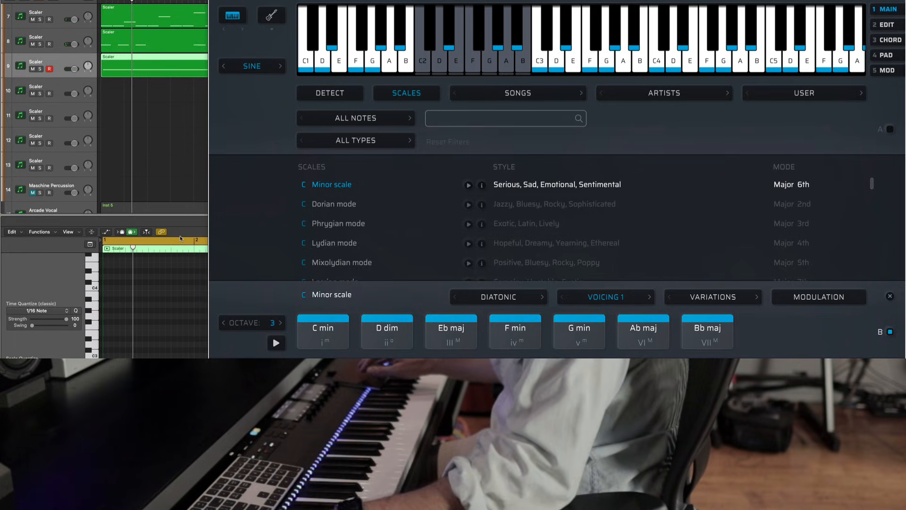
{"action": "key", "text": "v"}
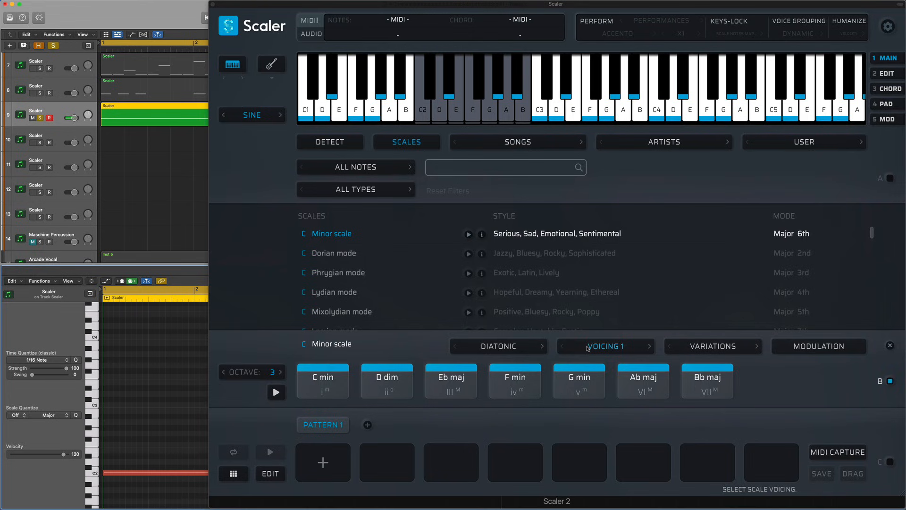
- Listen to soloed track 9 and set its scale voicing to Octaves and 3rds
{"action": "left_click", "coordinate": [587, 348]}
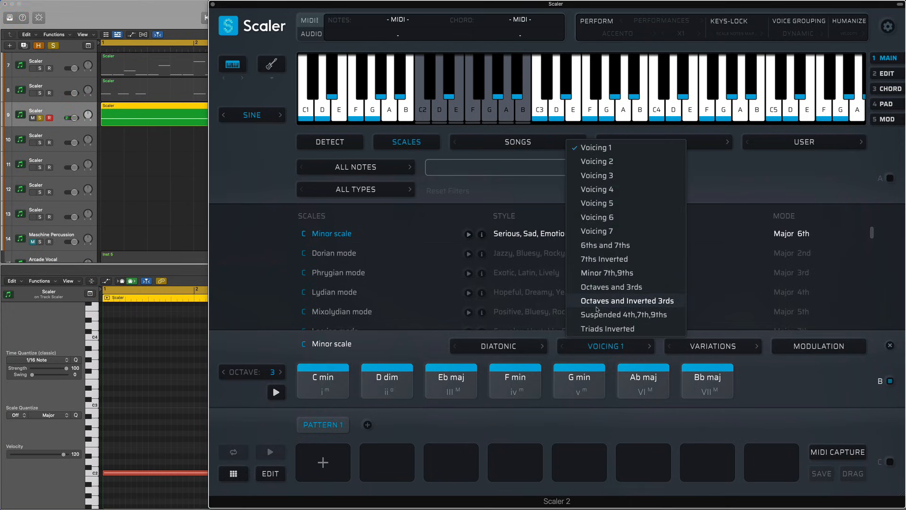
{"action": "left_click", "coordinate": [417, 353]}
{"action": "key", "text": "space"}
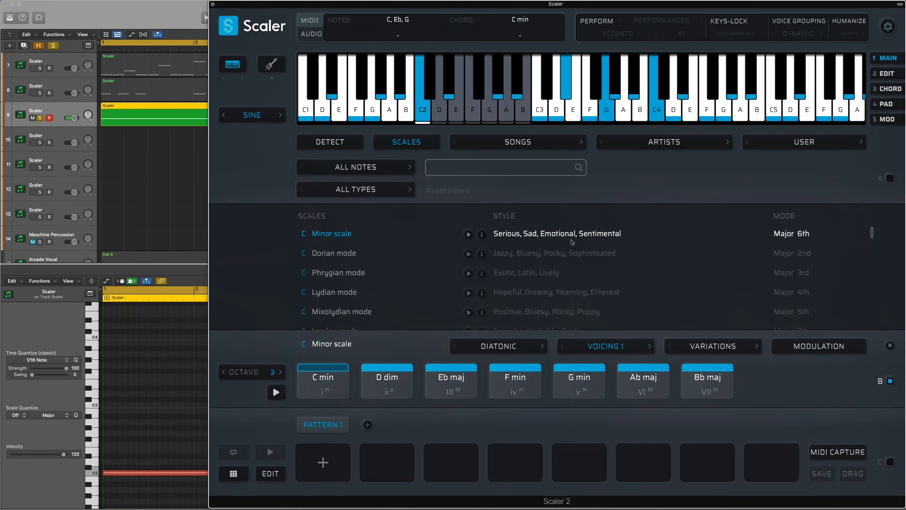
{"action": "left_click", "coordinate": [628, 346]}
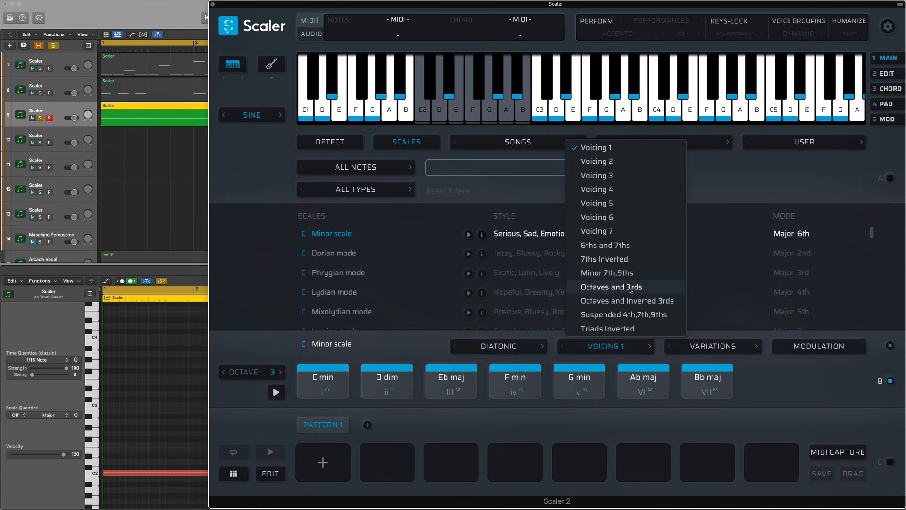
{"action": "left_click", "coordinate": [631, 287]}
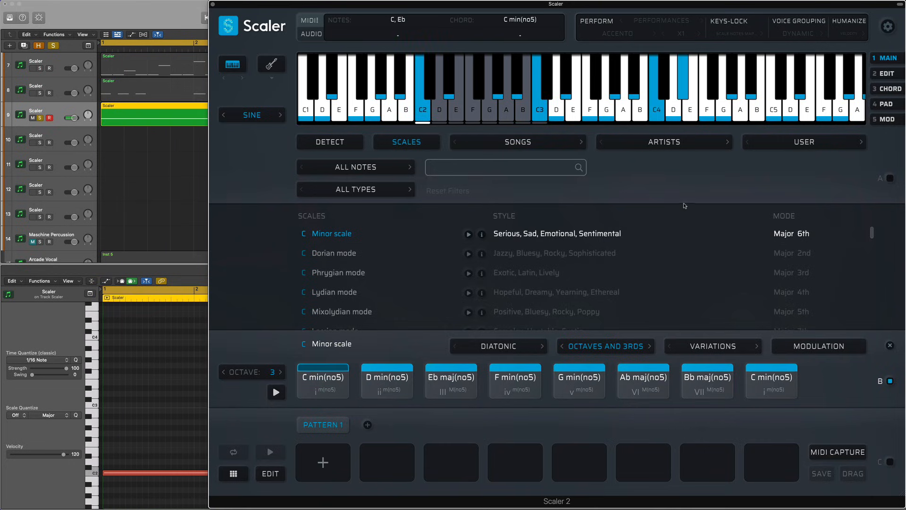
- Unsolo track 9 and play the arrangement through with the Scaler window hidden
{"action": "left_click", "coordinate": [40, 118]}
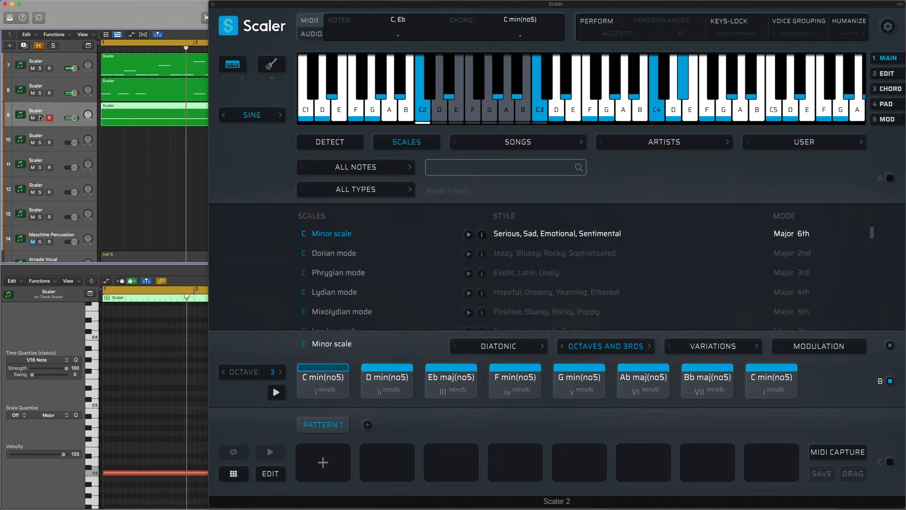
{"action": "key", "text": "v"}
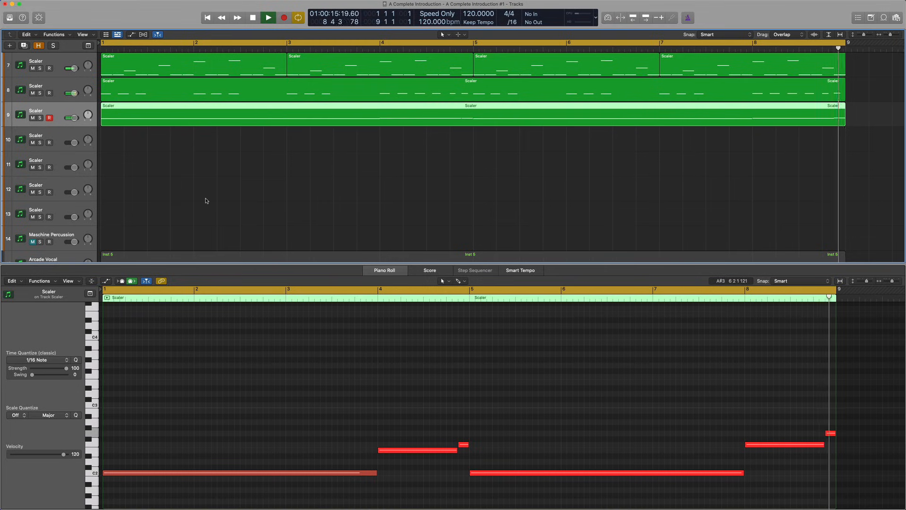
{"action": "key", "text": "space"}
{"action": "left_click", "coordinate": [206, 202]}
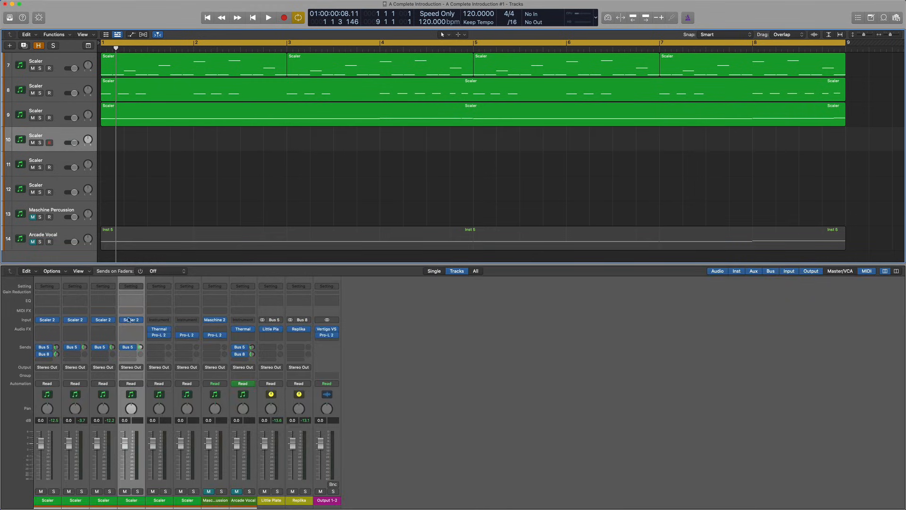
- Open Scaler 2 on track 10, copy track 9's region onto it and play that track soloed
{"action": "left_click", "coordinate": [132, 320]}
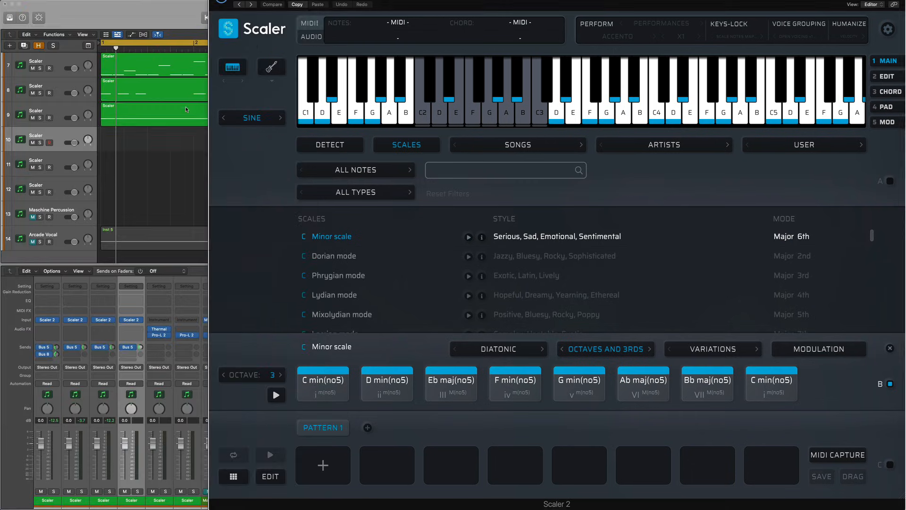
{"action": "left_click_drag", "start_coordinate": [185, 110], "coordinate": [178, 133]}
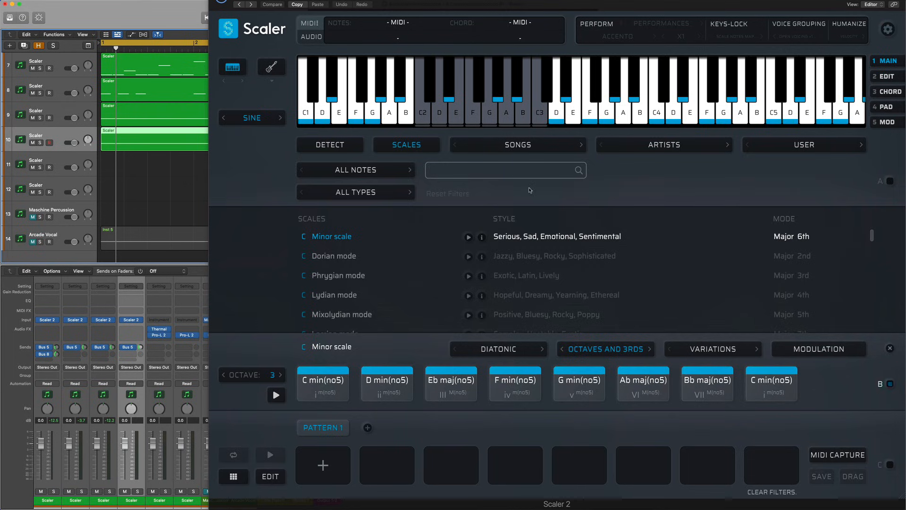
{"action": "left_click", "coordinate": [41, 143]}
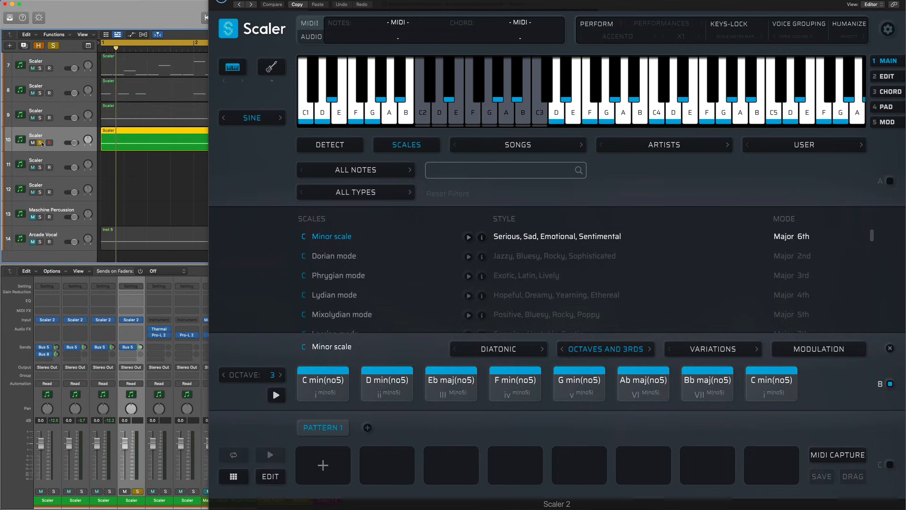
{"action": "key", "text": "space"}
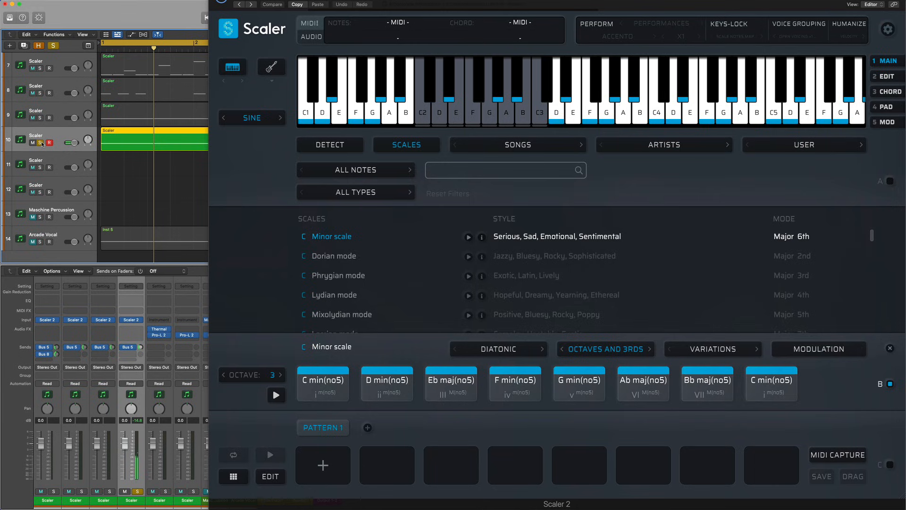
- Change track 10's Scaler sound to Saw Bass and audition the C min(no5) and D min(no5) chords during playback
{"action": "left_click", "coordinate": [248, 120]}
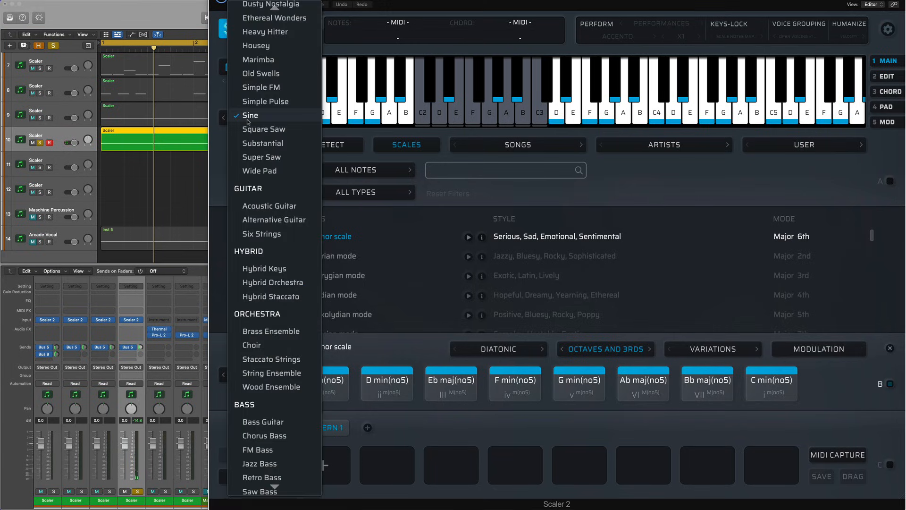
{"action": "left_click", "coordinate": [745, 186]}
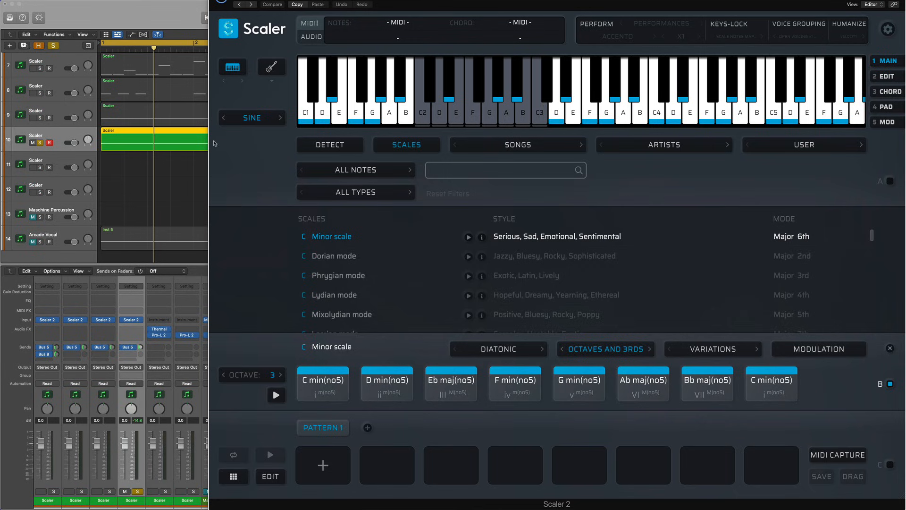
{"action": "left_click", "coordinate": [261, 123]}
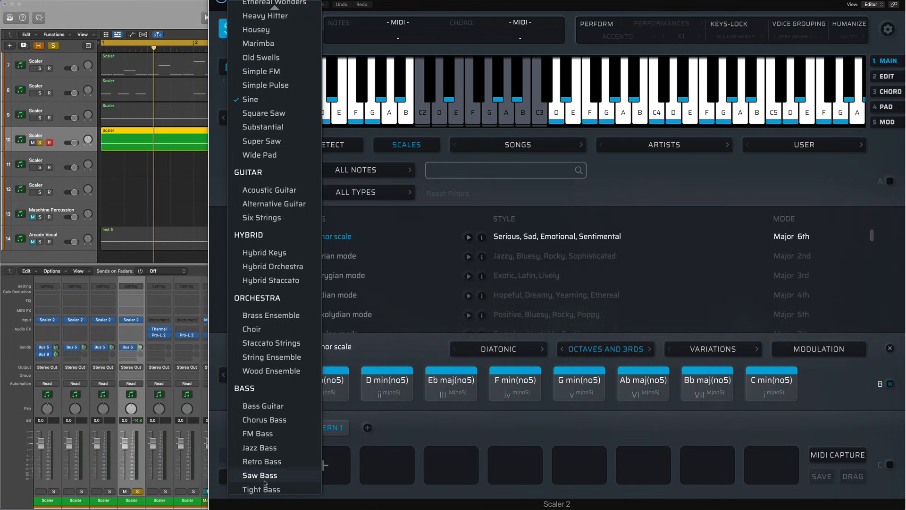
{"action": "left_click", "coordinate": [265, 482]}
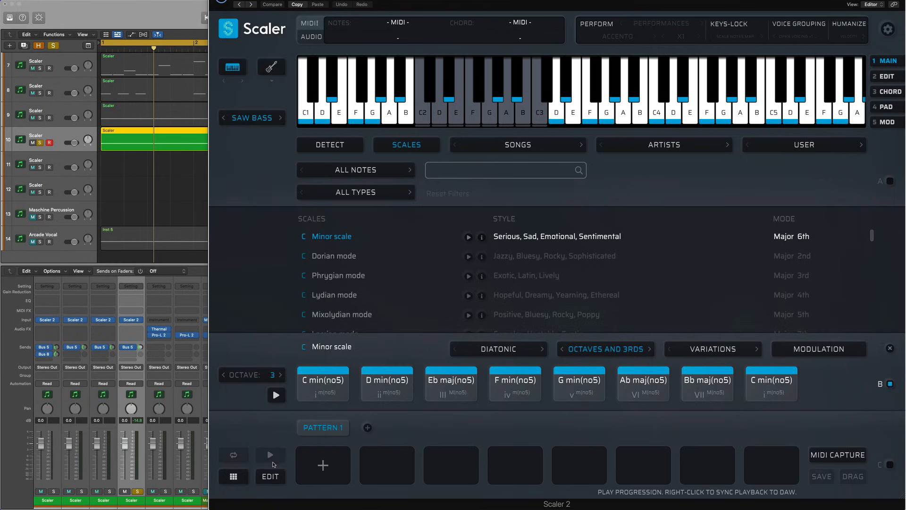
{"action": "left_click", "coordinate": [333, 382]}
{"action": "left_click", "coordinate": [375, 387]}
{"action": "key", "text": "space"}
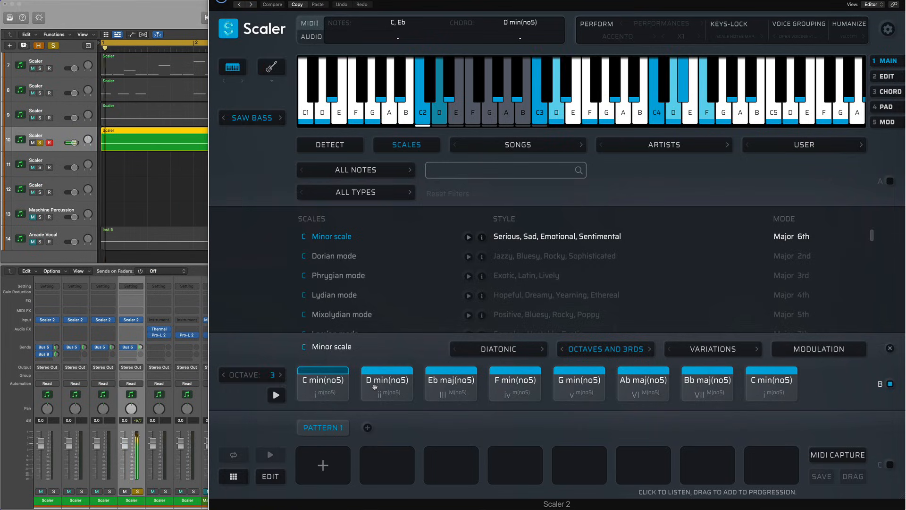
{"action": "left_click", "coordinate": [324, 384]}
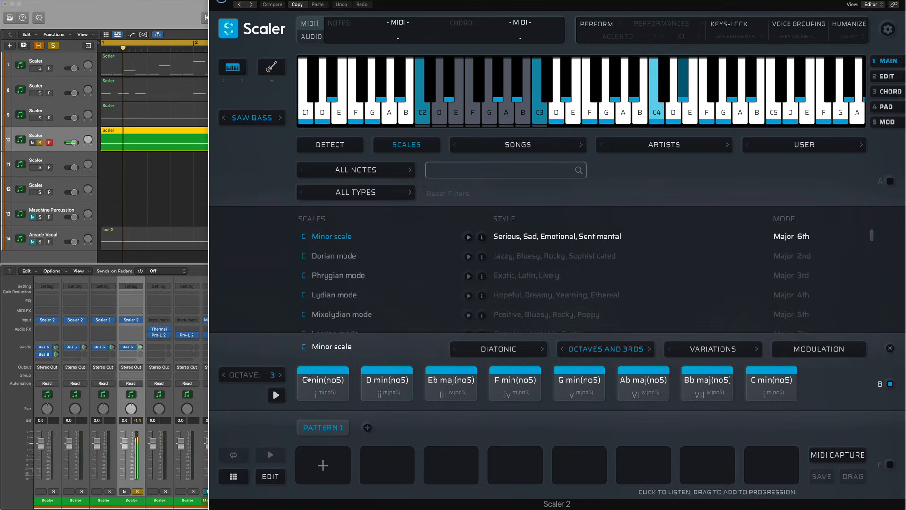
- Set track 10's chord octave to 4 and audition the C, D and Eb chords of the scale
{"action": "left_click", "coordinate": [281, 375]}
{"action": "left_click", "coordinate": [319, 385]}
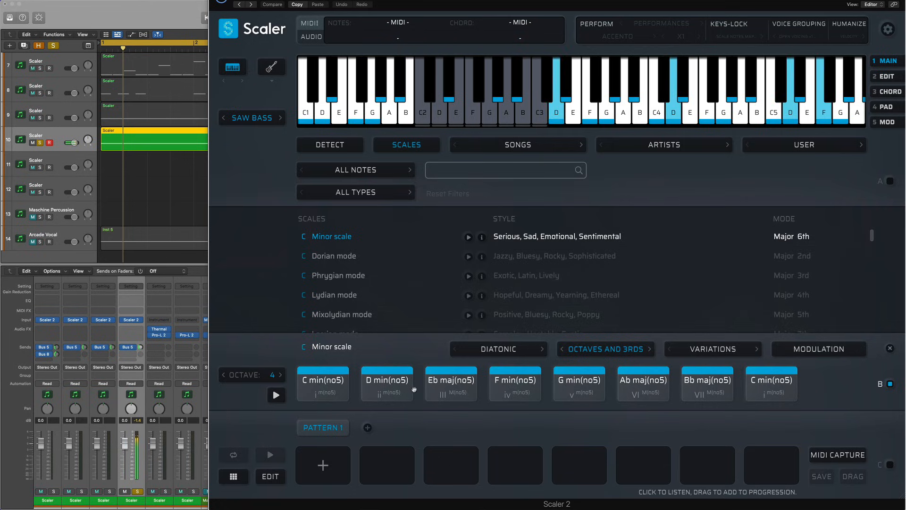
{"action": "left_click", "coordinate": [443, 387]}
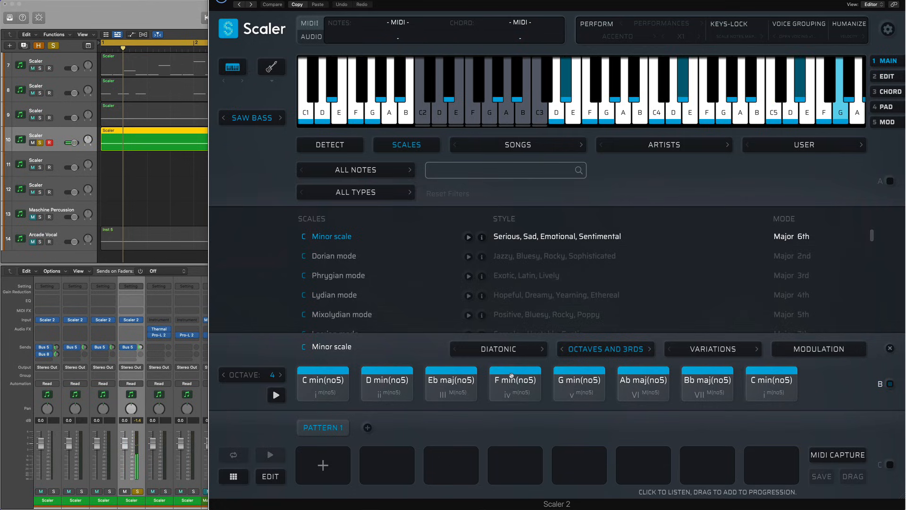
{"action": "left_click", "coordinate": [608, 349]}
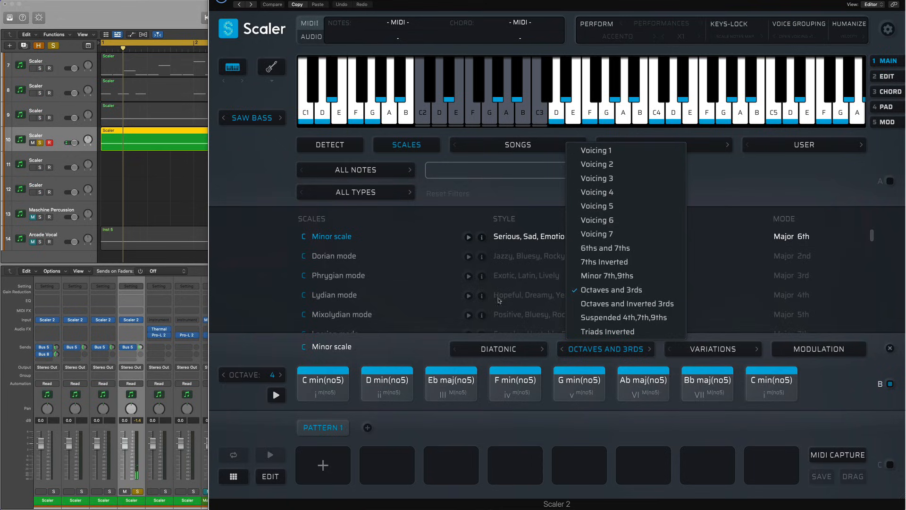
{"action": "left_click", "coordinate": [421, 342]}
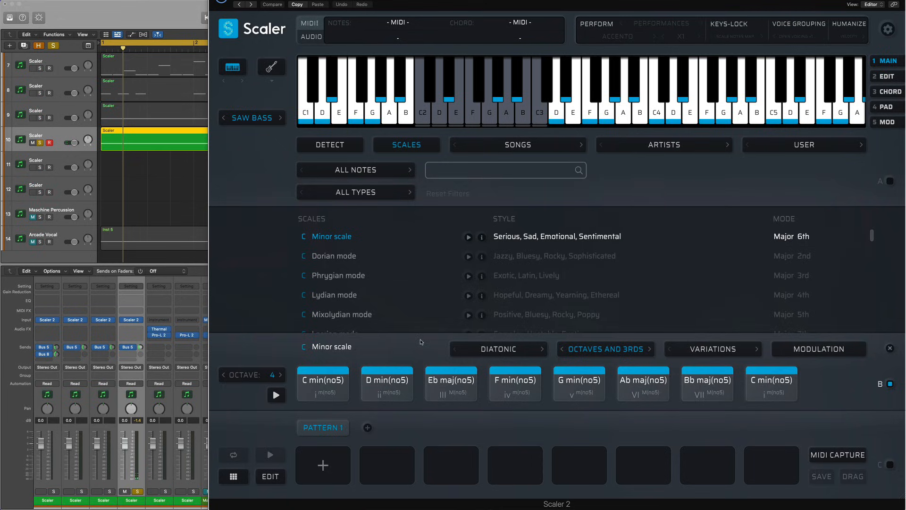
- Turn on Perform with the Rhythms expression and the Non pattern, and audition it on the C min(no5) chord
{"action": "left_click", "coordinate": [662, 26]}
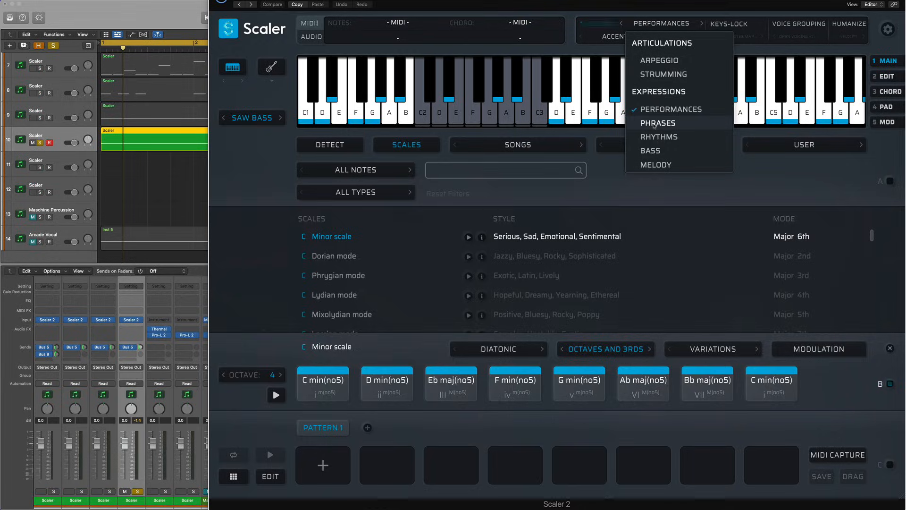
{"action": "left_click", "coordinate": [655, 138]}
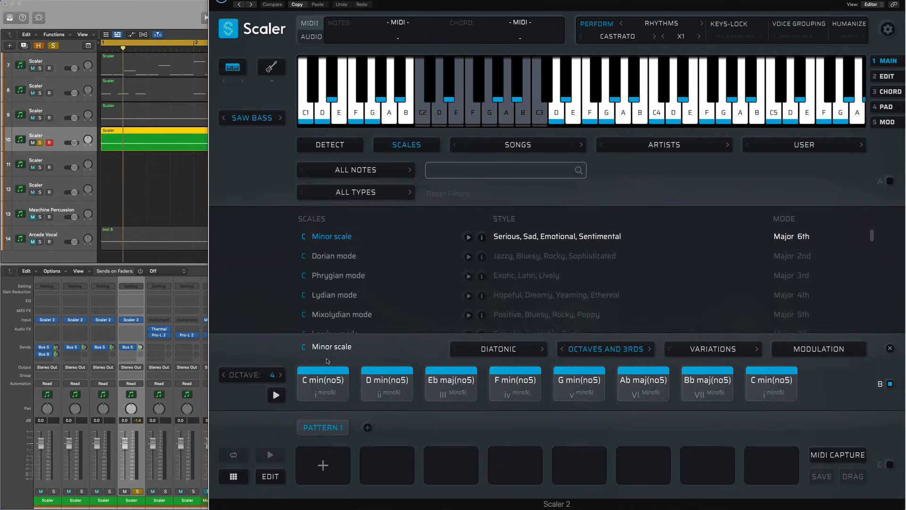
{"action": "left_click", "coordinate": [325, 375]}
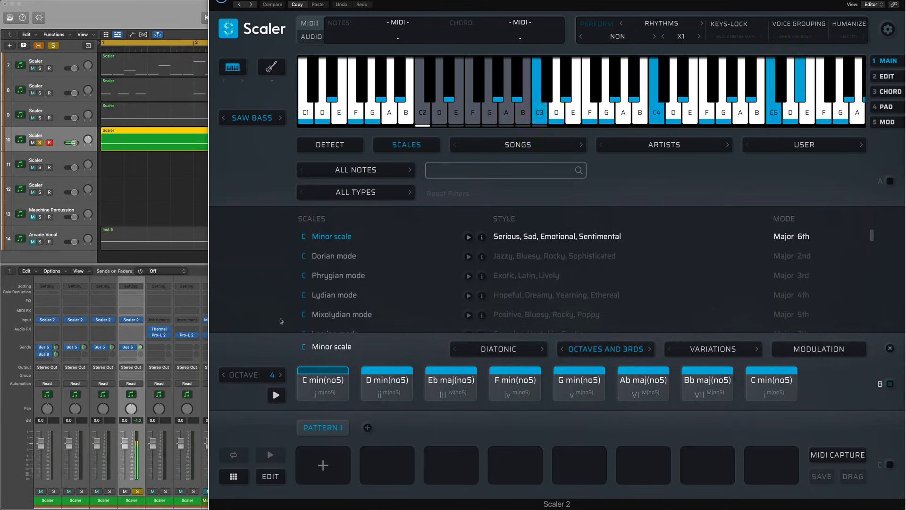
- Add a send to Bus 8 (Replika) on track 10's channel and play the track
{"action": "left_click", "coordinate": [126, 354]}
{"action": "mouse_move", "coordinate": [150, 369]}
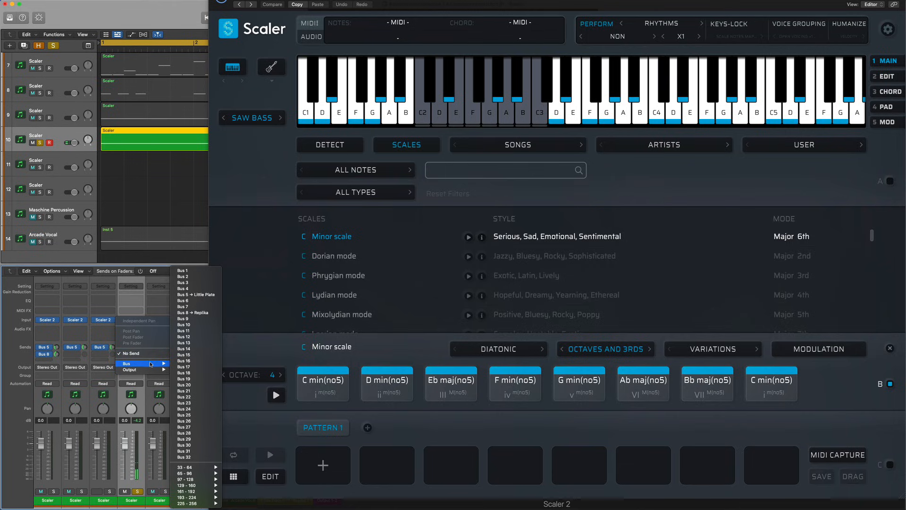
{"action": "left_click", "coordinate": [199, 312]}
{"action": "key", "text": "space"}
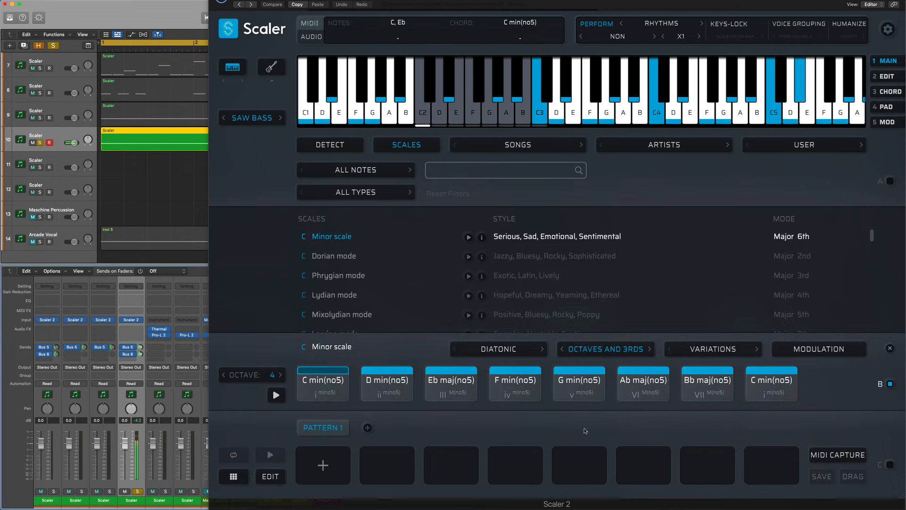
- Try other scale voicings on track 10, settle on Voicing 7 and audition a chord
{"action": "left_click", "coordinate": [635, 352]}
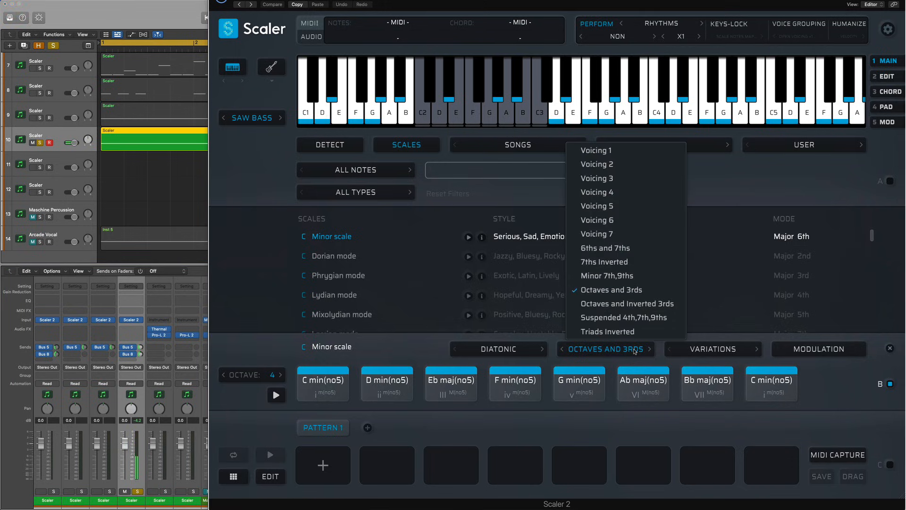
{"action": "left_click", "coordinate": [613, 303]}
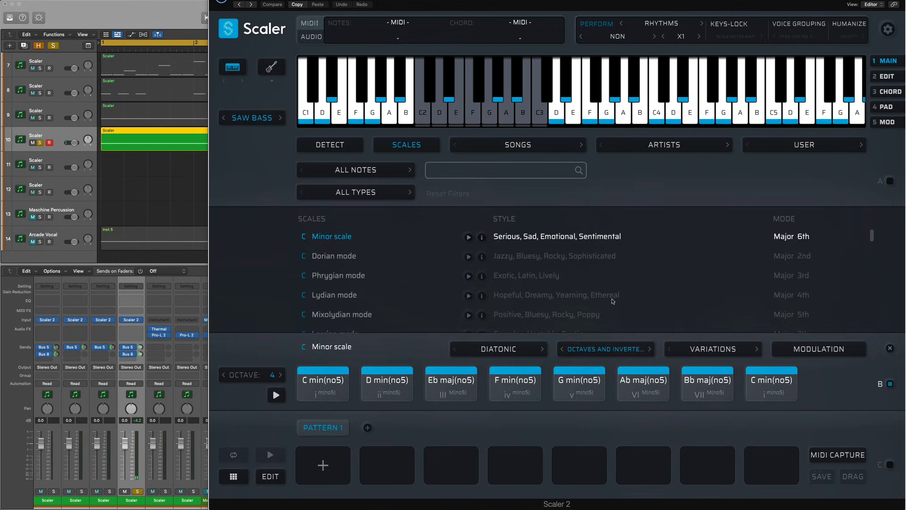
{"action": "left_click", "coordinate": [651, 350]}
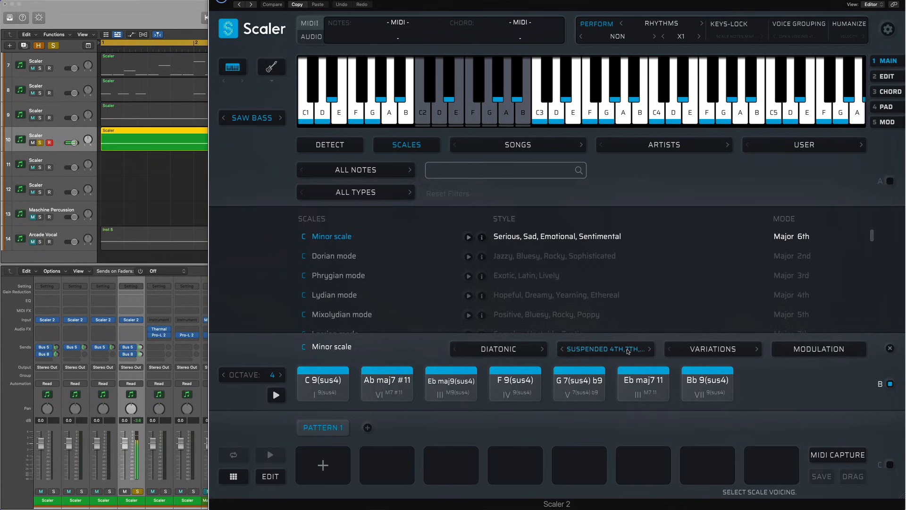
{"action": "left_click", "coordinate": [628, 351]}
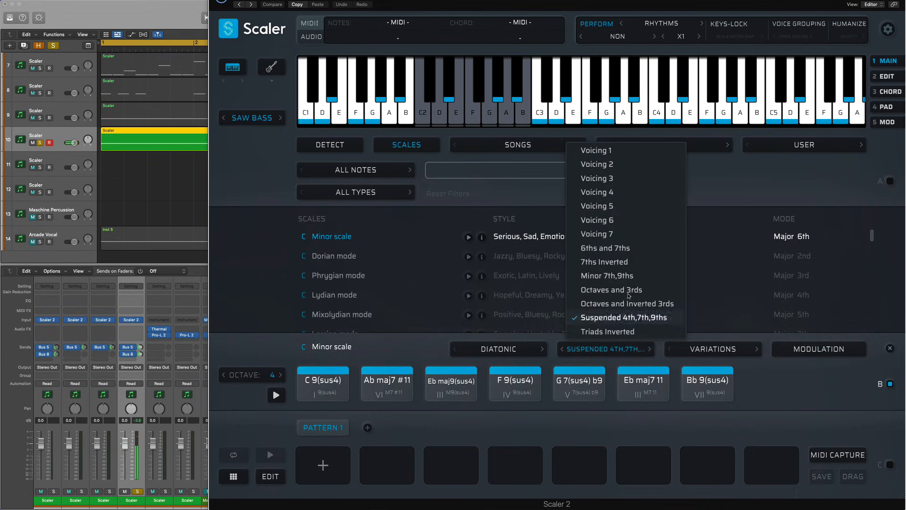
{"action": "left_click", "coordinate": [614, 234]}
{"action": "left_click", "coordinate": [590, 375]}
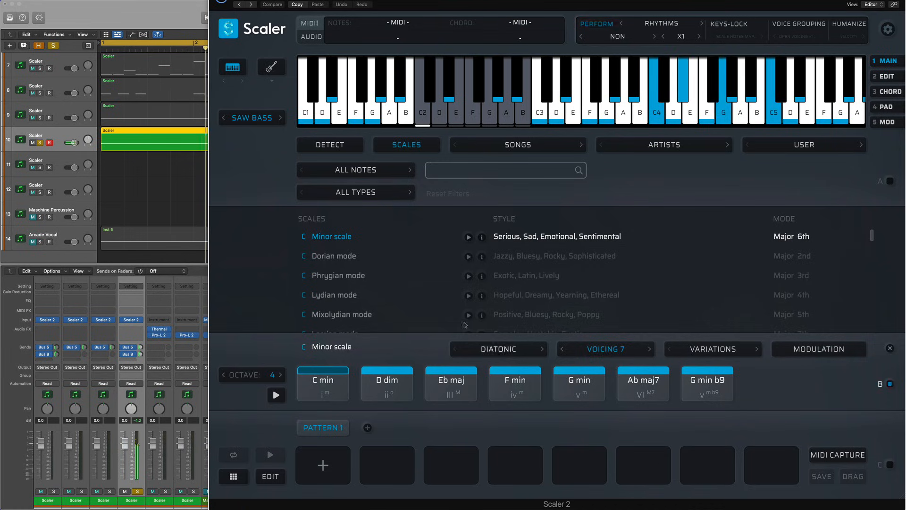
- Compare tracks 9 and 10 by soloing each during playback, and finish with both unsoloed
{"action": "left_click", "coordinate": [40, 143]}
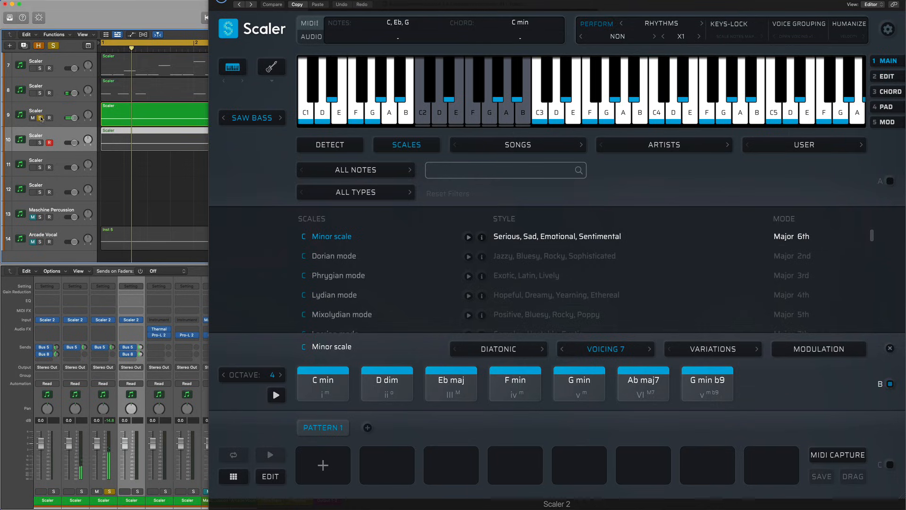
{"action": "left_click", "coordinate": [40, 118]}
{"action": "left_click", "coordinate": [40, 143]}
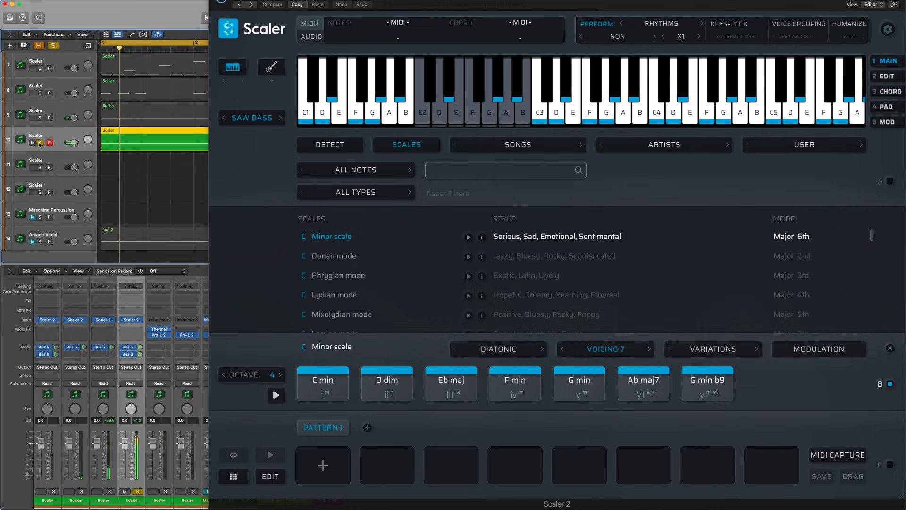
{"action": "left_click", "coordinate": [40, 142]}
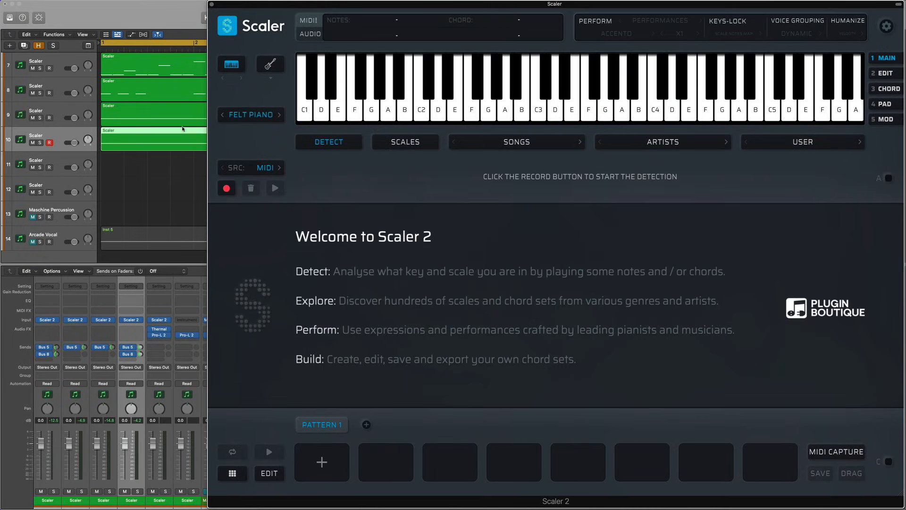
- Choose the C Minor scale in track 11's Scaler and set its sound to Tight Bass
{"action": "left_click", "coordinate": [387, 144]}
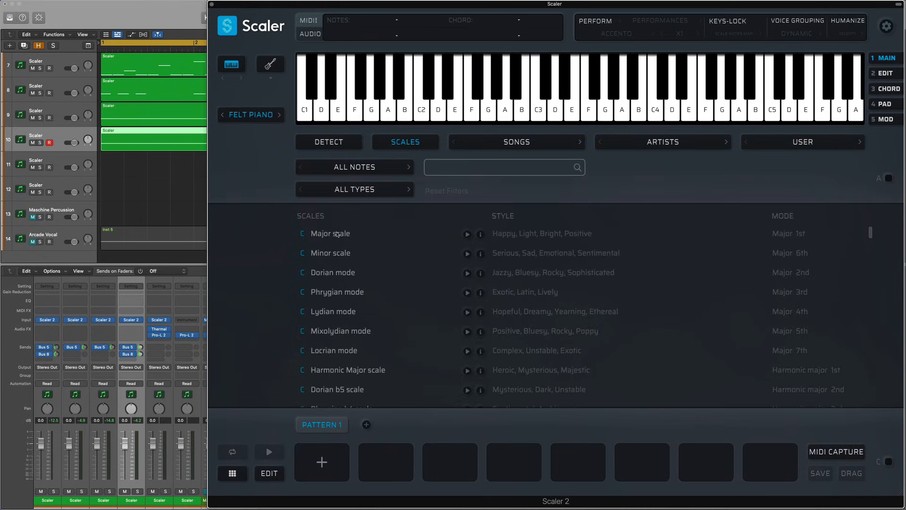
{"action": "left_click", "coordinate": [332, 254]}
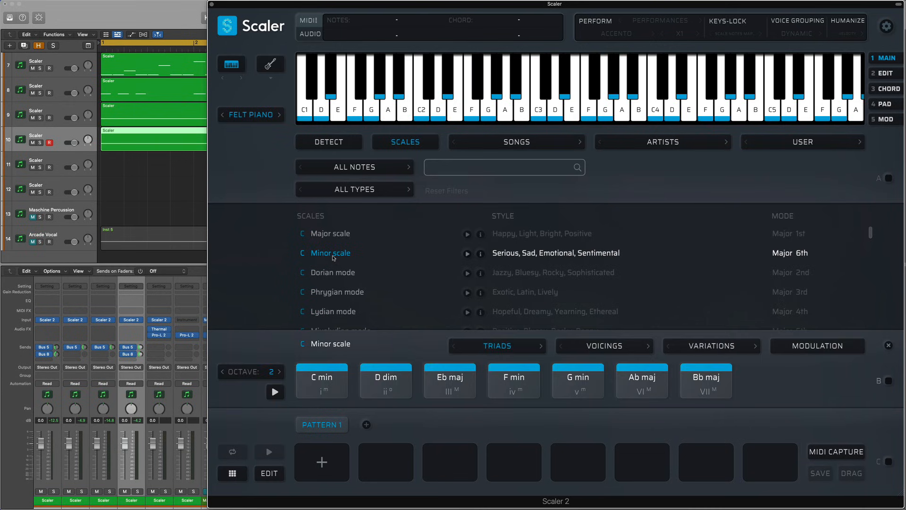
{"action": "left_click", "coordinate": [267, 113]}
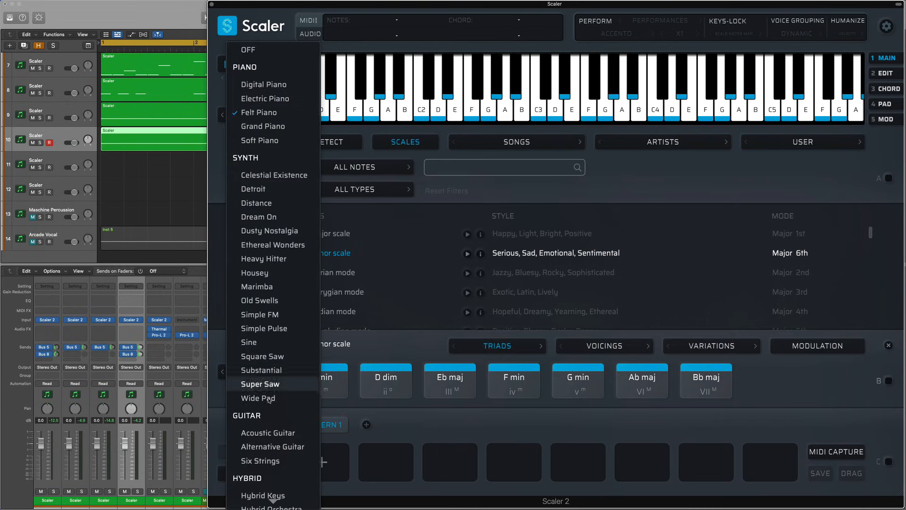
{"action": "scroll", "coordinate": [268, 399], "scroll_direction": "down", "scroll_amount": 5}
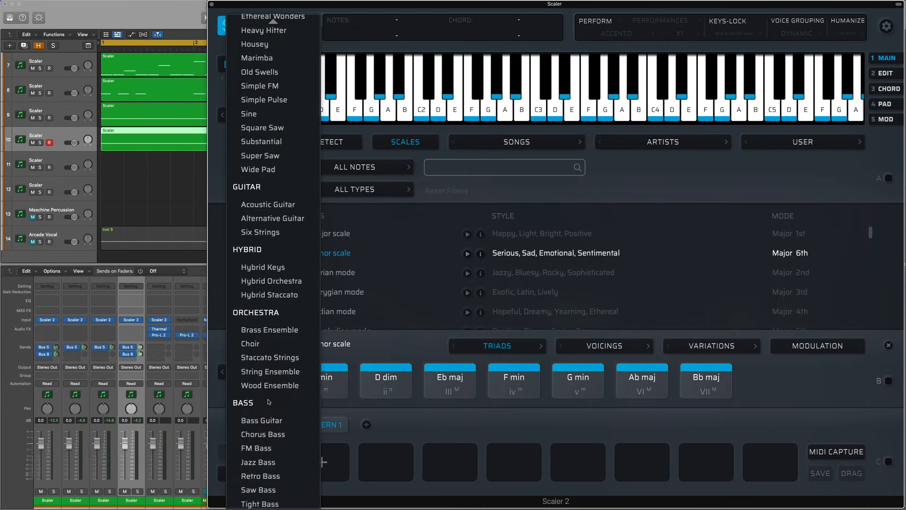
{"action": "left_click", "coordinate": [255, 503]}
- Select track 11, set its scale voicing to Voicing 7 and audition the C min chord
{"action": "left_click", "coordinate": [67, 159]}
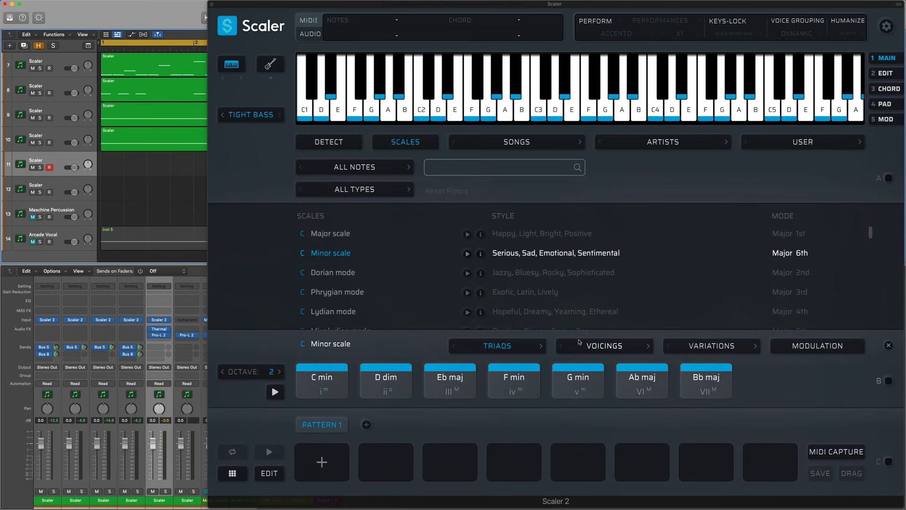
{"action": "left_click", "coordinate": [598, 344]}
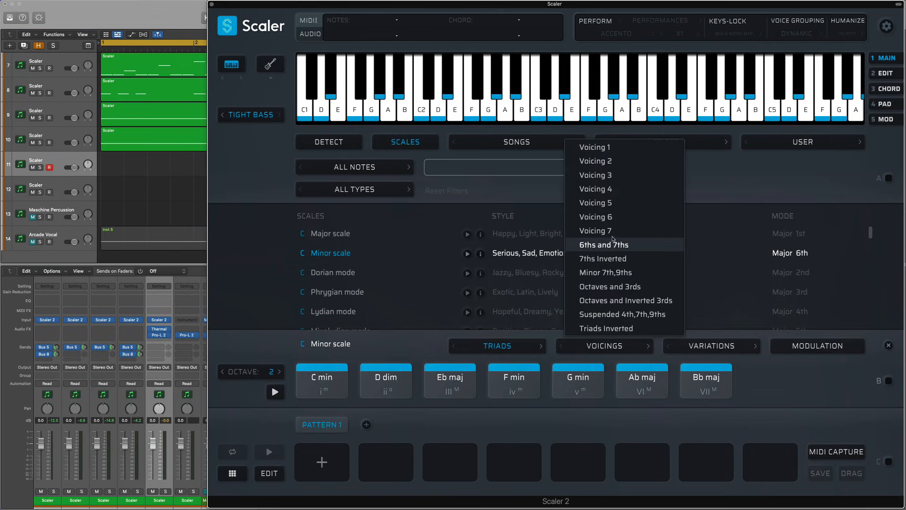
{"action": "left_click", "coordinate": [596, 230]}
{"action": "left_click", "coordinate": [330, 385]}
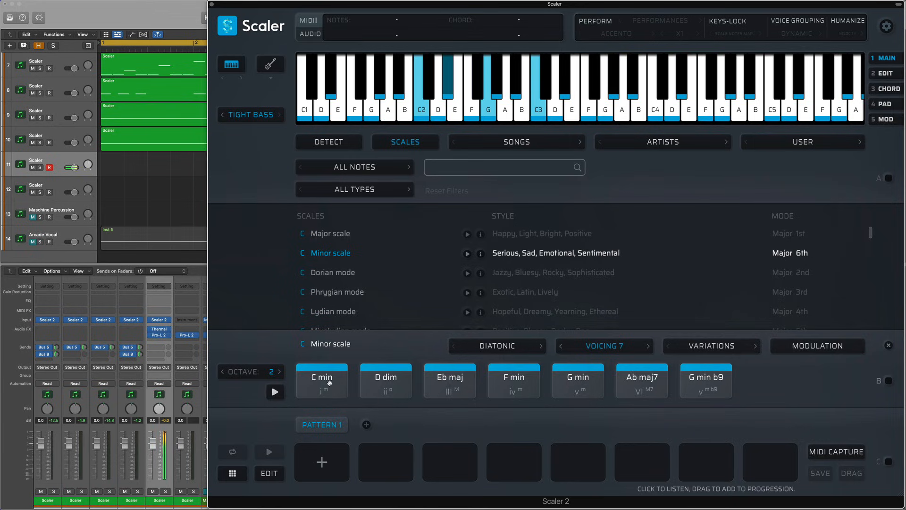
- Copy track 10's region onto track 11 at bar 1 and bind incoming MIDI notes to the scale's chord triggers
{"action": "left_click_drag", "start_coordinate": [148, 150], "coordinate": [145, 162]}
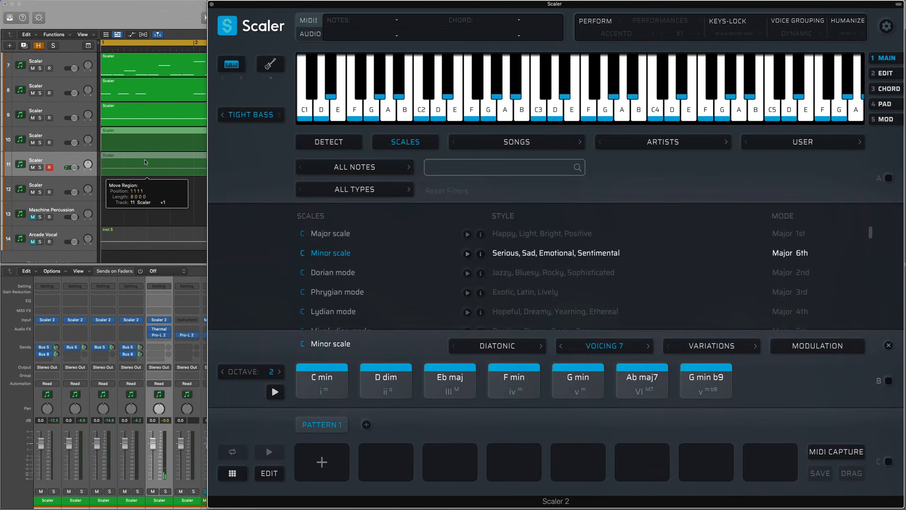
{"action": "key", "text": "alt"}
{"action": "left_click_drag", "start_coordinate": [145, 161], "coordinate": [145, 162]}
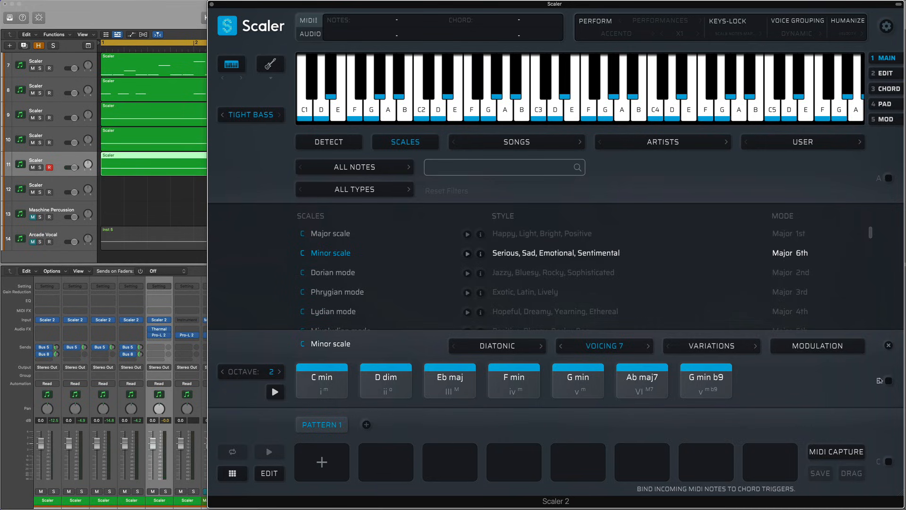
{"action": "left_click", "coordinate": [889, 381]}
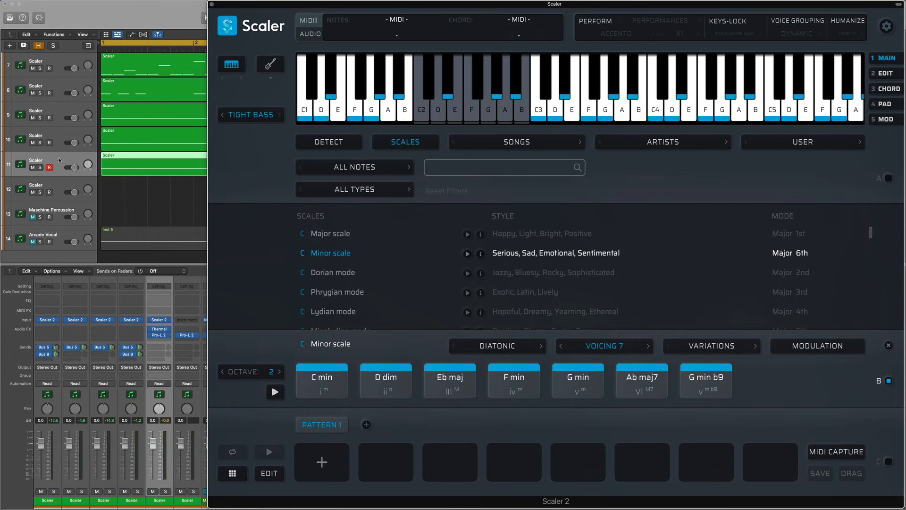
- Solo track 11 and listen to its Tight Bass part before stopping playback
{"action": "left_click", "coordinate": [40, 168]}
{"action": "key", "text": "space"}
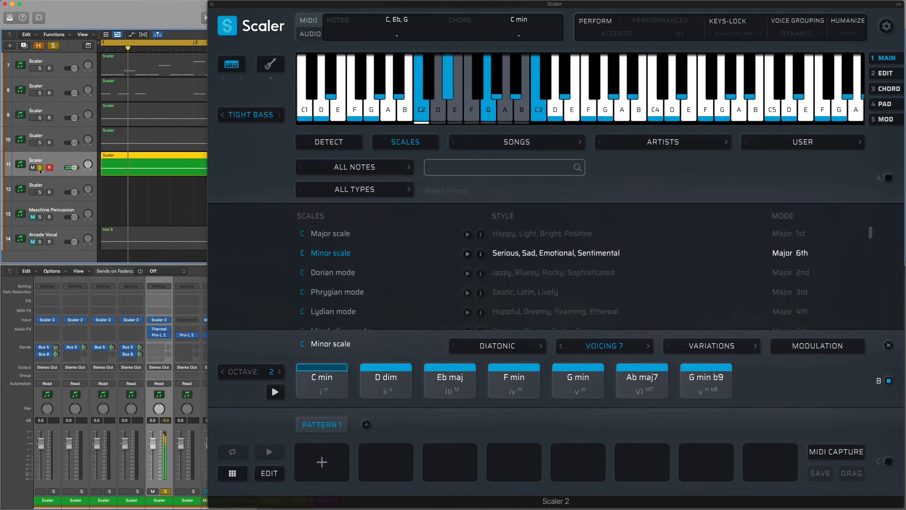
{"action": "key", "text": "space"}
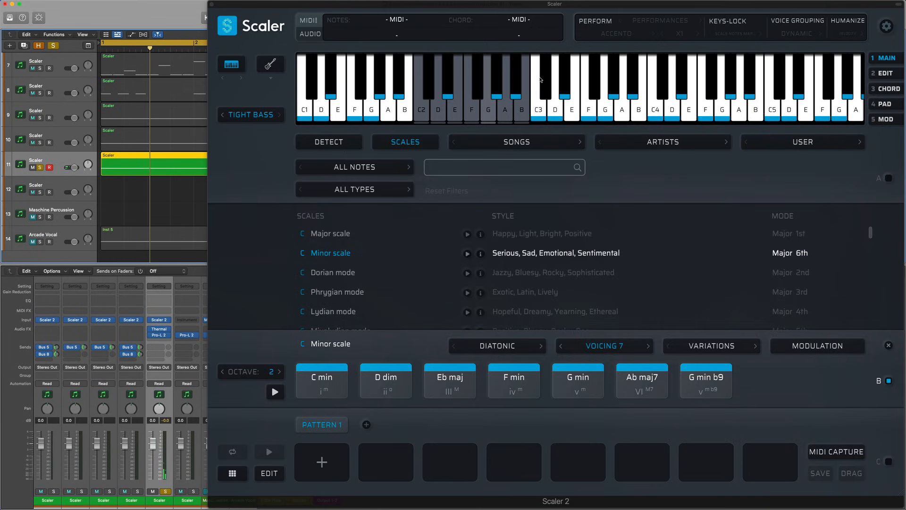
- Turn on performance playback in track 11's Scaler and set its expression type to Bass, trying Melody along the way
{"action": "left_click", "coordinate": [653, 21]}
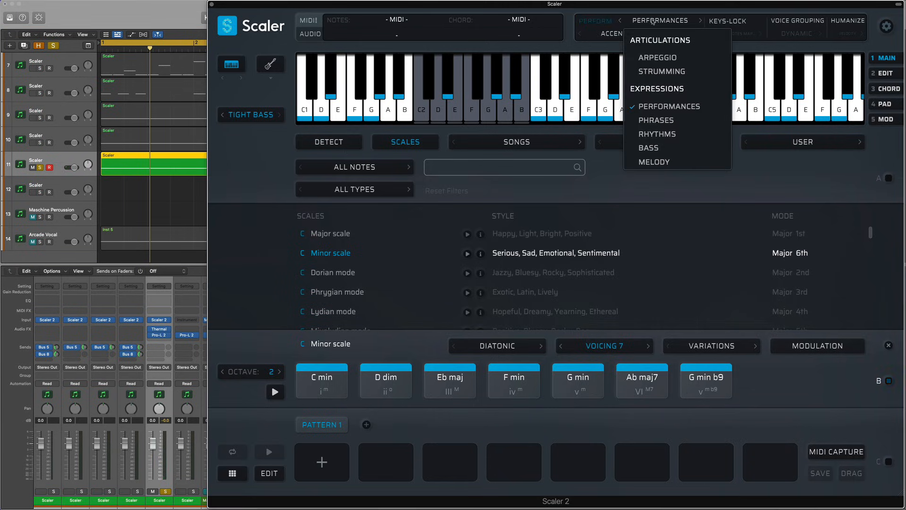
{"action": "left_click", "coordinate": [650, 148]}
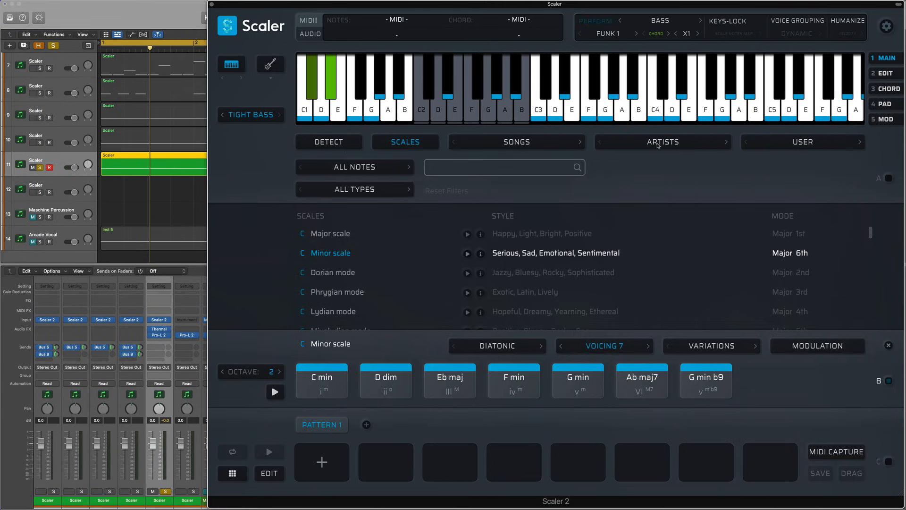
{"action": "left_click", "coordinate": [660, 21]}
{"action": "left_click", "coordinate": [668, 163]}
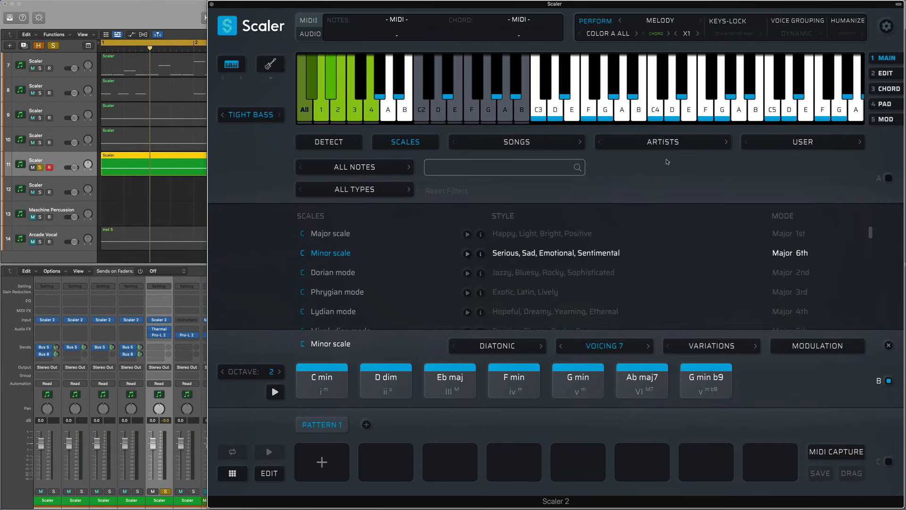
{"action": "left_click", "coordinate": [660, 21]}
{"action": "left_click", "coordinate": [659, 149]}
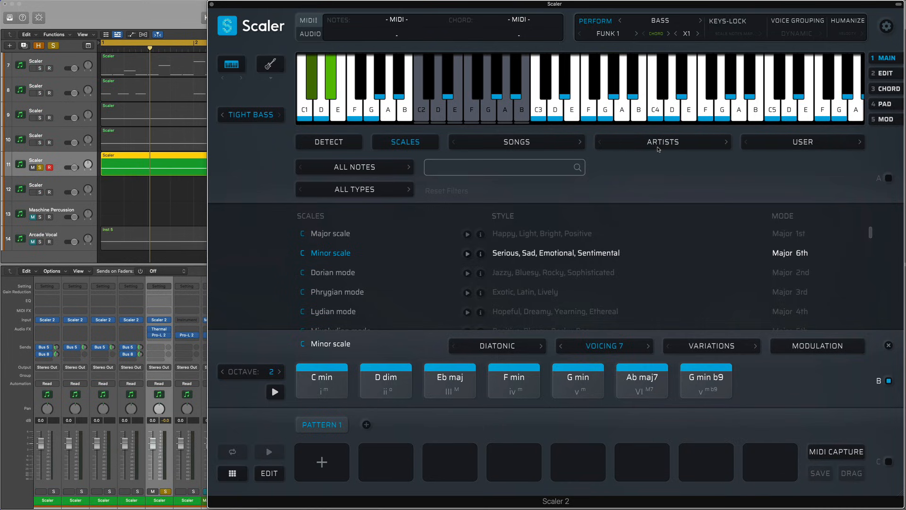
- Choose the House 4 bass pattern and audition it with the C min chord
{"action": "left_click", "coordinate": [608, 35]}
{"action": "mouse_move", "coordinate": [612, 52]}
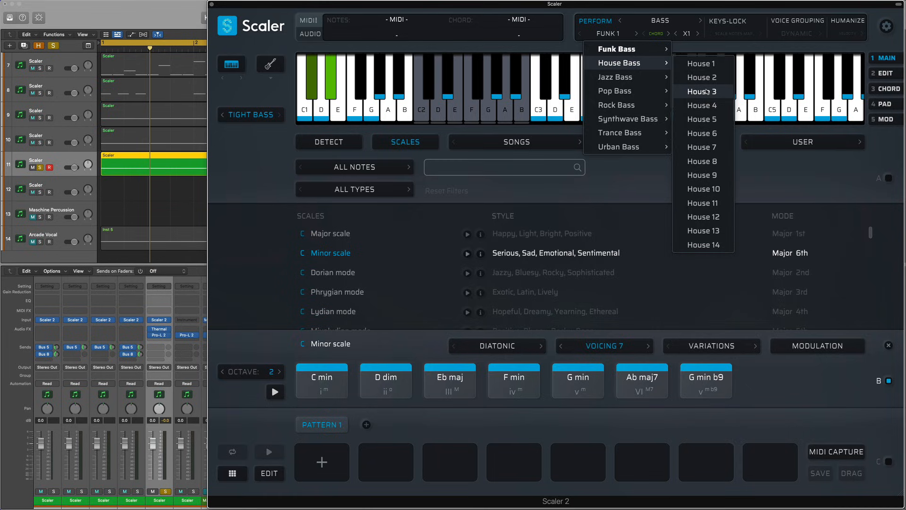
{"action": "left_click", "coordinate": [708, 106]}
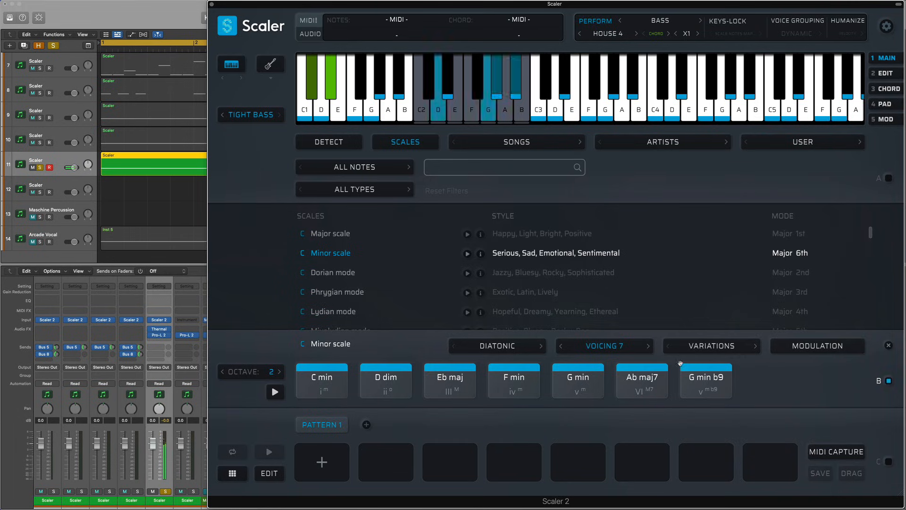
{"action": "left_click", "coordinate": [339, 385]}
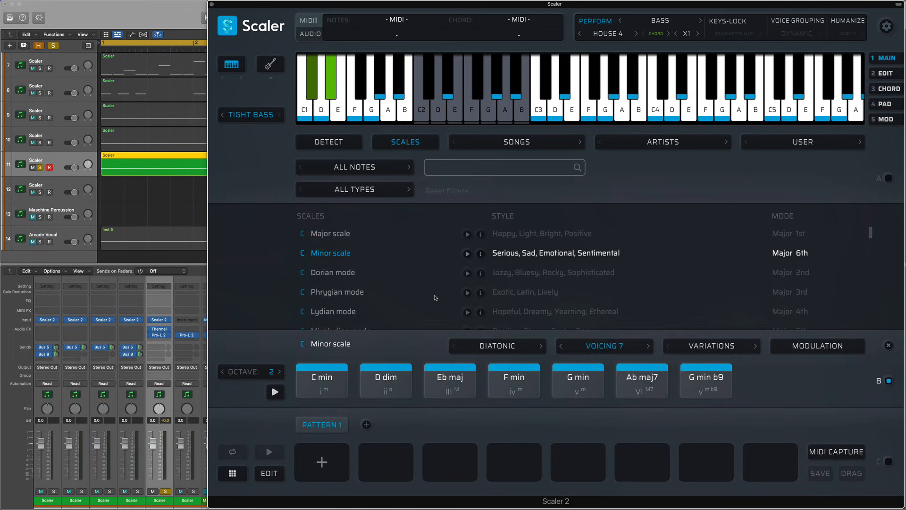
{"action": "key", "text": "space"}
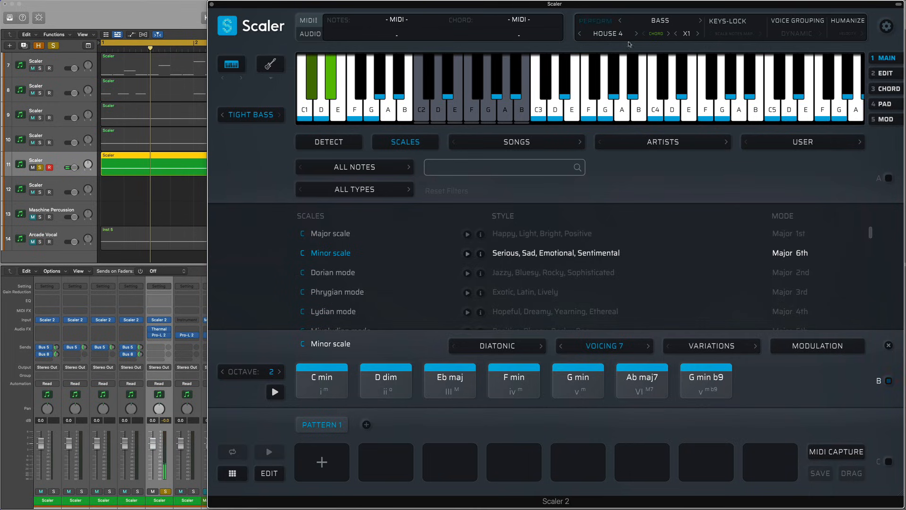
- Set the House 4 bass pattern to follow the scale and unsolo track 11 to play it with the other tracks
{"action": "left_click", "coordinate": [657, 34]}
{"action": "left_click", "coordinate": [672, 63]}
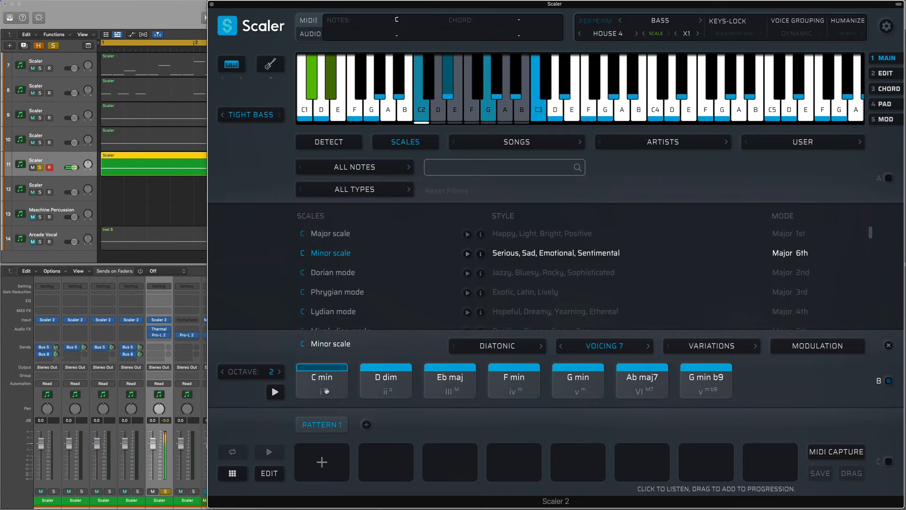
{"action": "left_click", "coordinate": [41, 167]}
{"action": "key", "text": "space"}
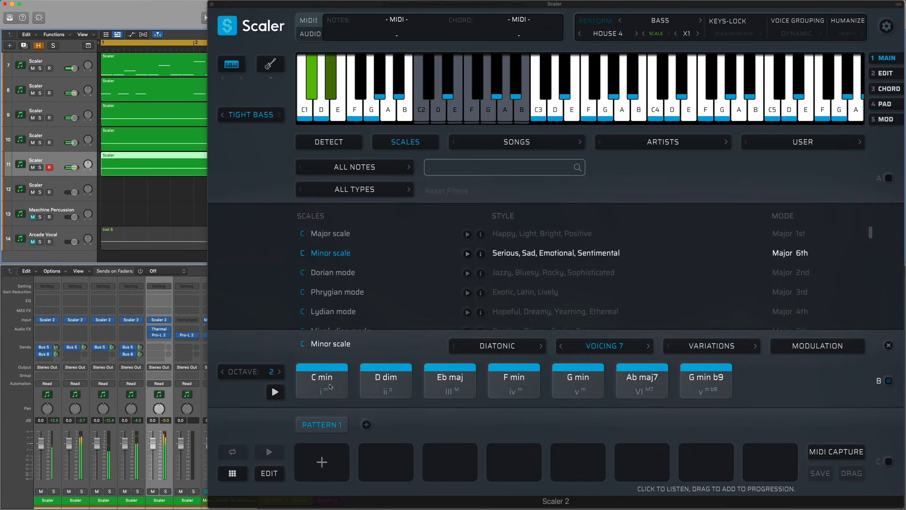
- Set the House 4 bass pattern to follow the chord and audition it with the C min chord
{"action": "left_click", "coordinate": [656, 34]}
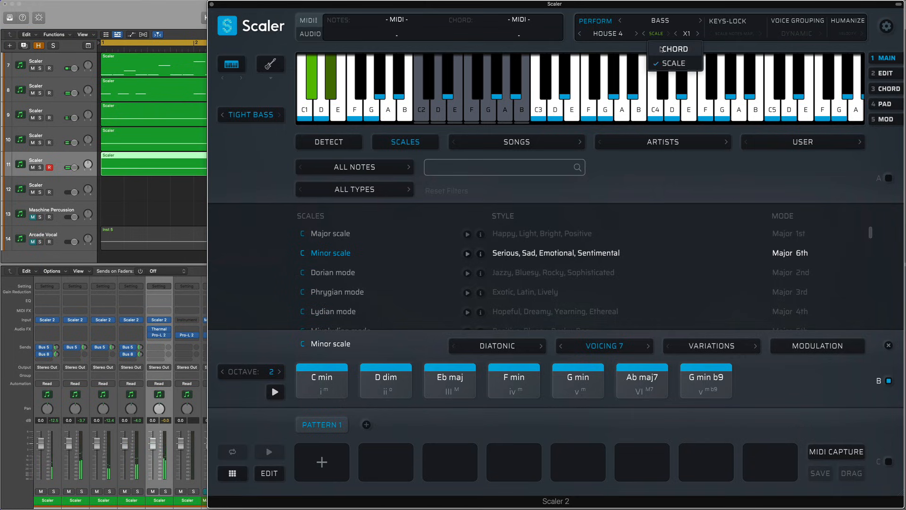
{"action": "left_click", "coordinate": [663, 49]}
{"action": "left_click", "coordinate": [323, 379]}
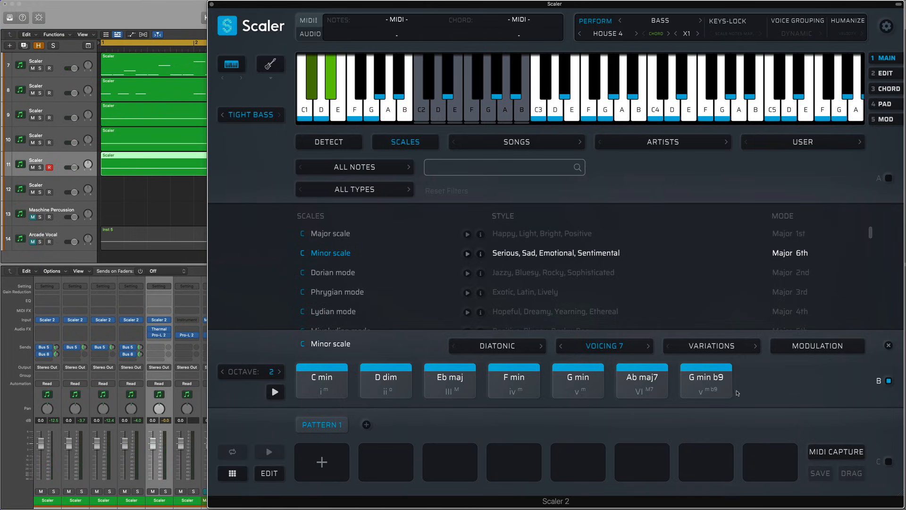
{"action": "left_click", "coordinate": [335, 382]}
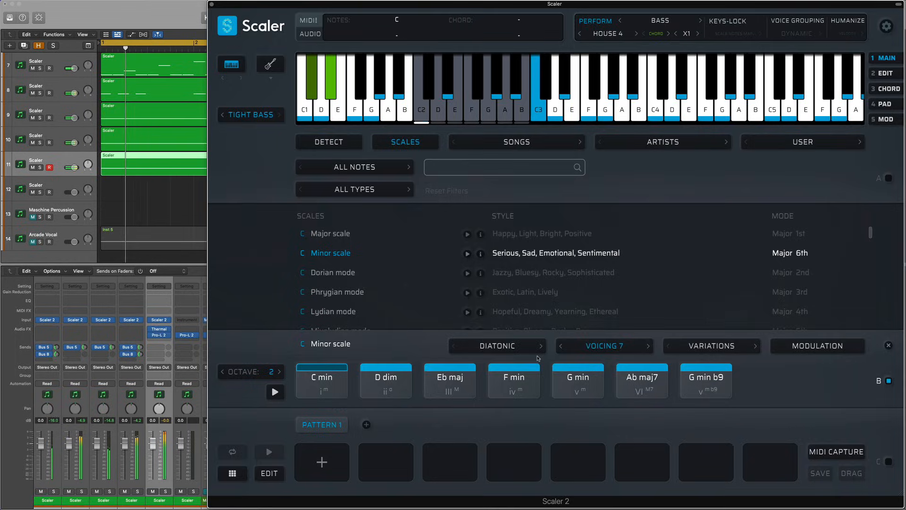
- Stop playback, copy all regions on tracks 7 to 11 to bar 9, and delete track 7's copies
{"action": "left_click", "coordinate": [175, 175]}
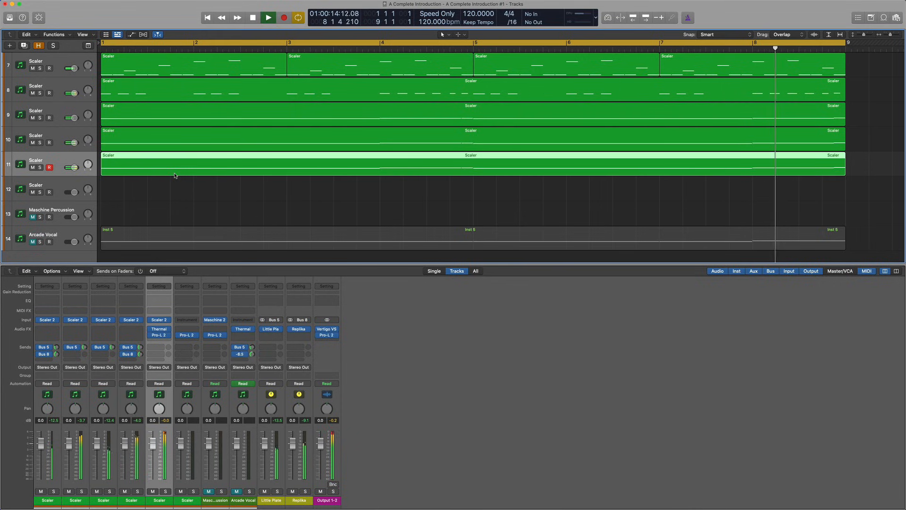
{"action": "key", "text": "space"}
{"action": "left_click", "coordinate": [215, 206]}
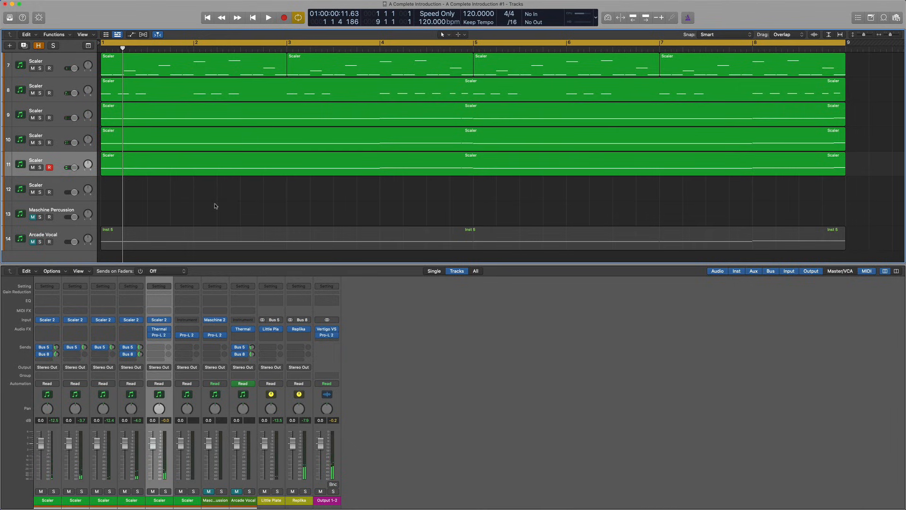
{"action": "key", "text": "super+Left"}
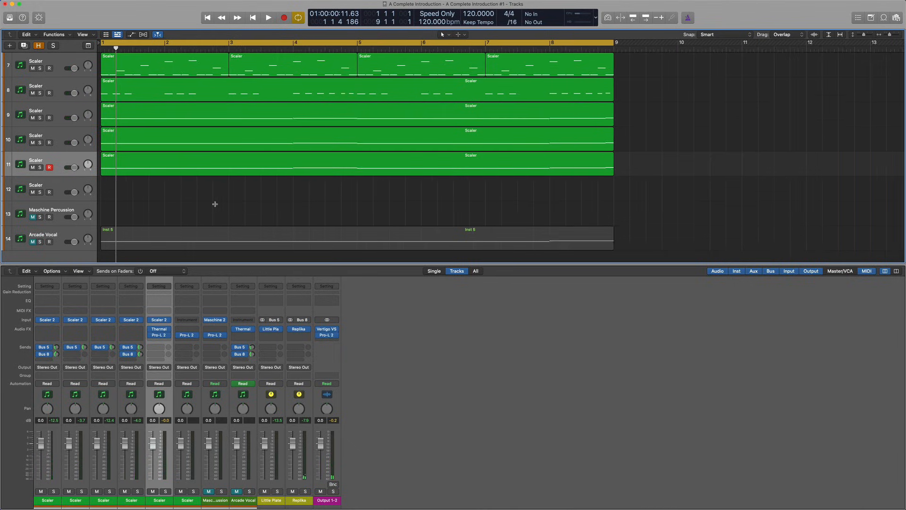
{"action": "left_click_drag", "start_coordinate": [385, 185], "coordinate": [126, 68]}
{"action": "left_click_drag", "start_coordinate": [119, 163], "coordinate": [378, 162]}
{"action": "key", "text": "alt"}
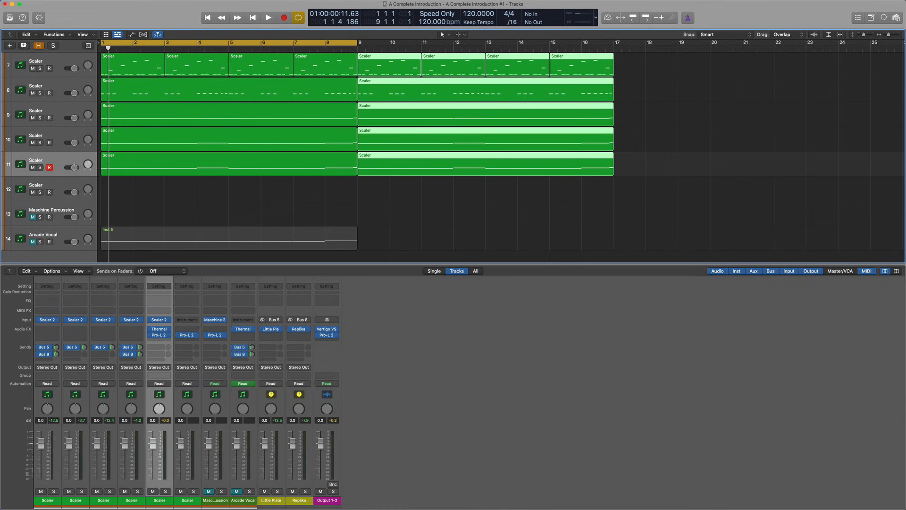
{"action": "left_click_drag", "start_coordinate": [636, 69], "coordinate": [404, 63]}
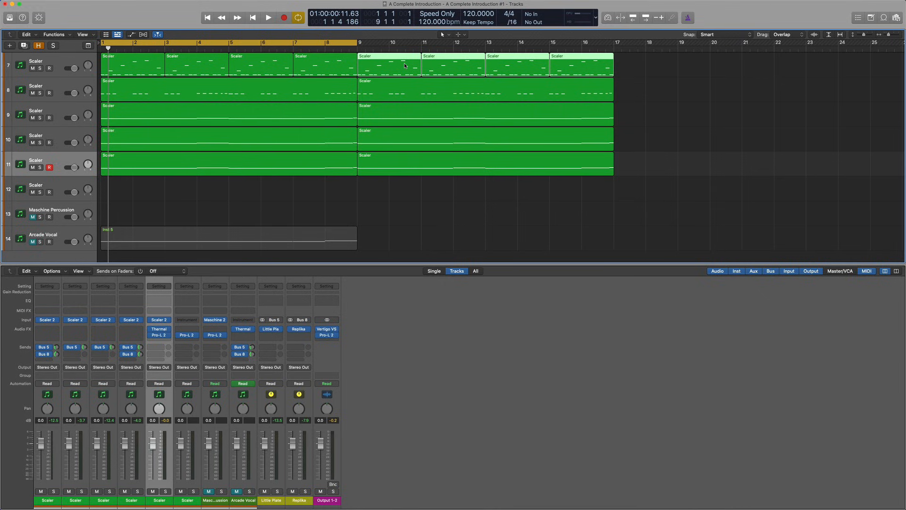
{"action": "key", "text": "Delete"}
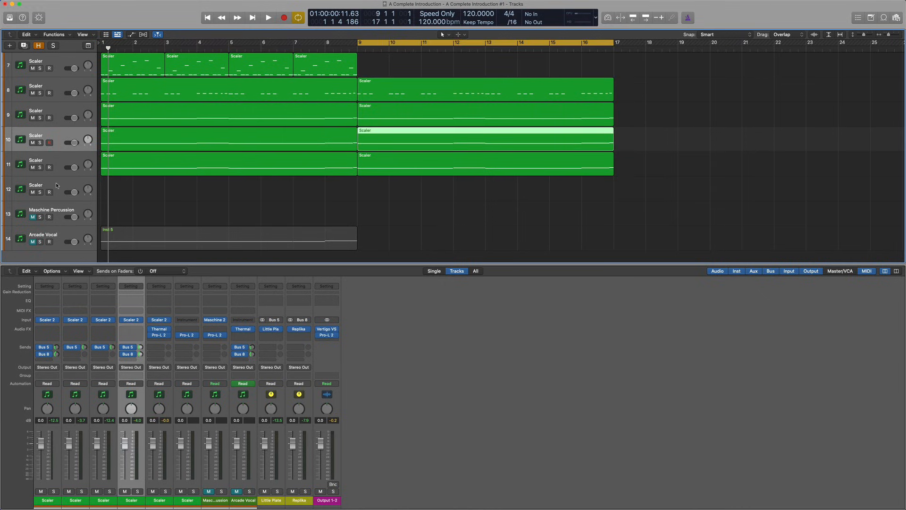
- Load Scaler 2 as the instrument on track 12 and show its scales list
{"action": "left_click", "coordinate": [55, 184]}
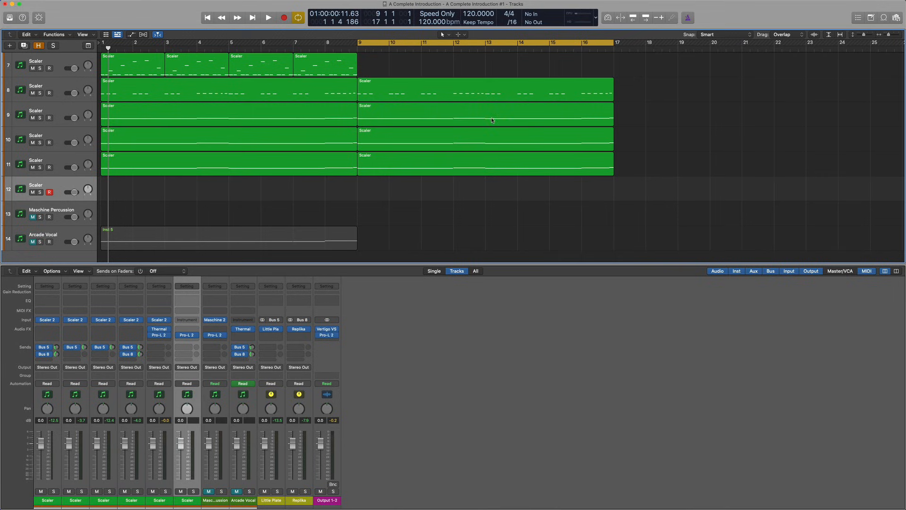
{"action": "left_click", "coordinate": [197, 320]}
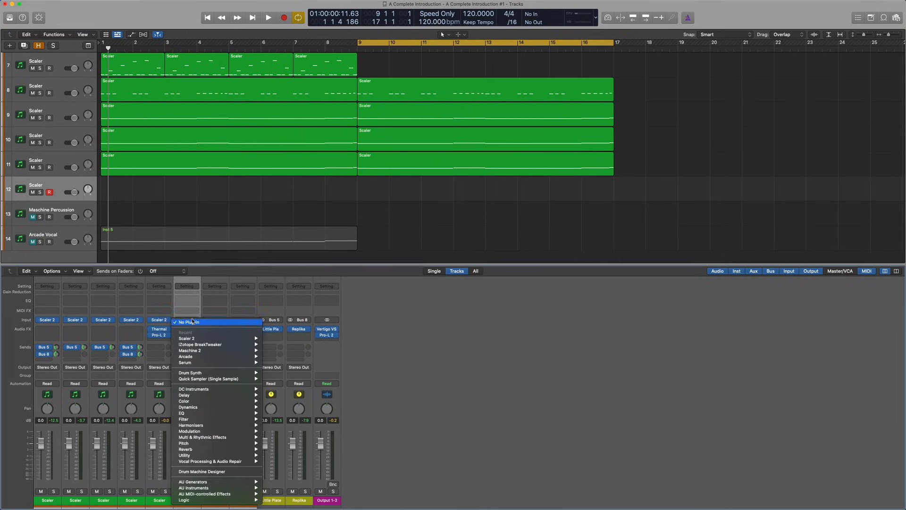
{"action": "mouse_move", "coordinate": [203, 339]}
{"action": "left_click", "coordinate": [276, 338]}
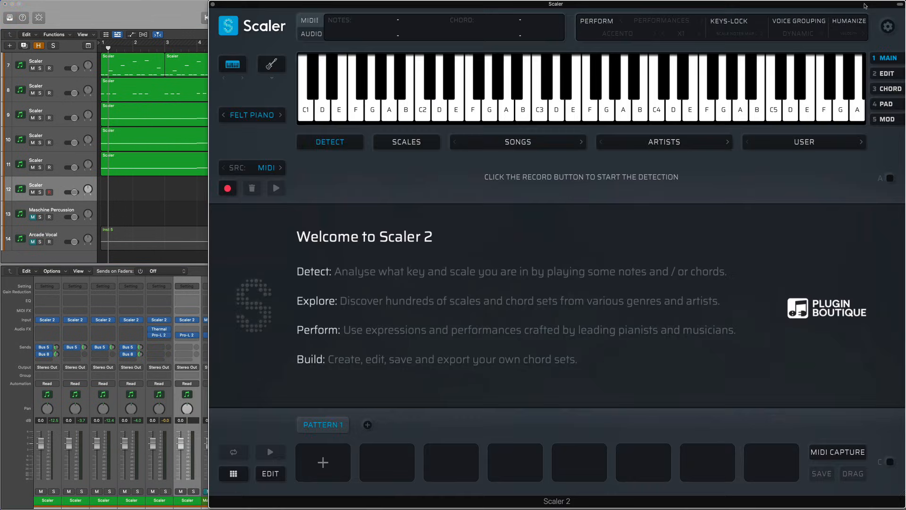
{"action": "left_click", "coordinate": [400, 146]}
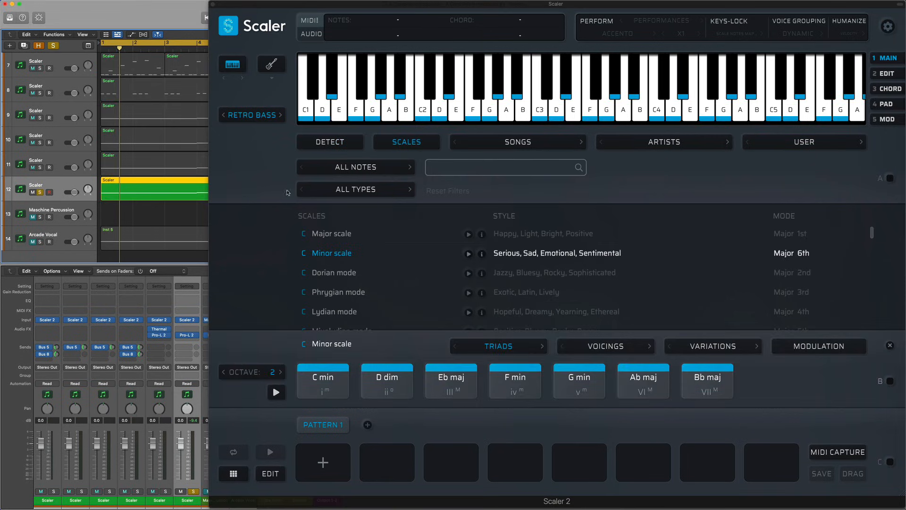
- Set track 12's Scaler sound to Simple FM and audition chords of the C Minor scale
{"action": "left_click", "coordinate": [266, 116]}
{"action": "scroll", "coordinate": [263, 117], "scroll_direction": "up", "scroll_amount": 15}
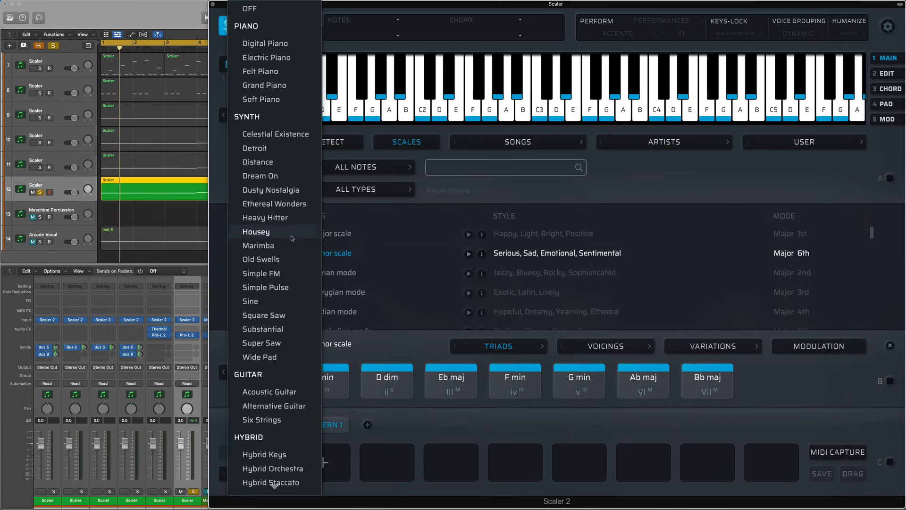
{"action": "left_click", "coordinate": [283, 272]}
{"action": "left_click", "coordinate": [321, 379]}
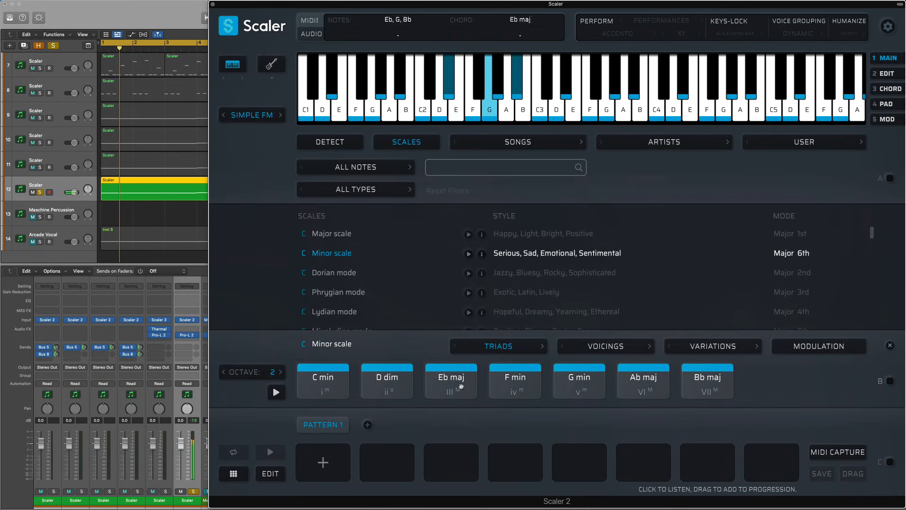
{"action": "left_click", "coordinate": [497, 380]}
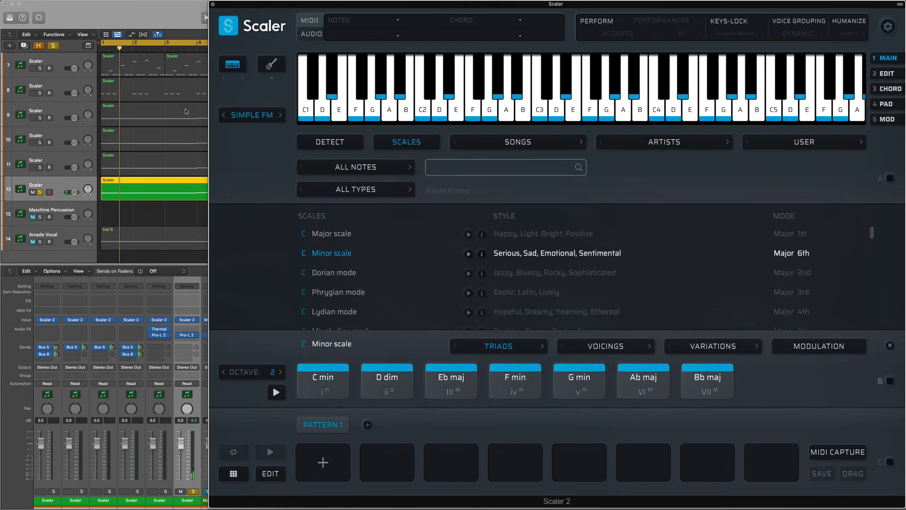
- Set track 12's performance to an Arpeggio and bind incoming MIDI notes to the section B scale chords
{"action": "left_click", "coordinate": [156, 164]}
{"action": "left_click", "coordinate": [154, 186]}
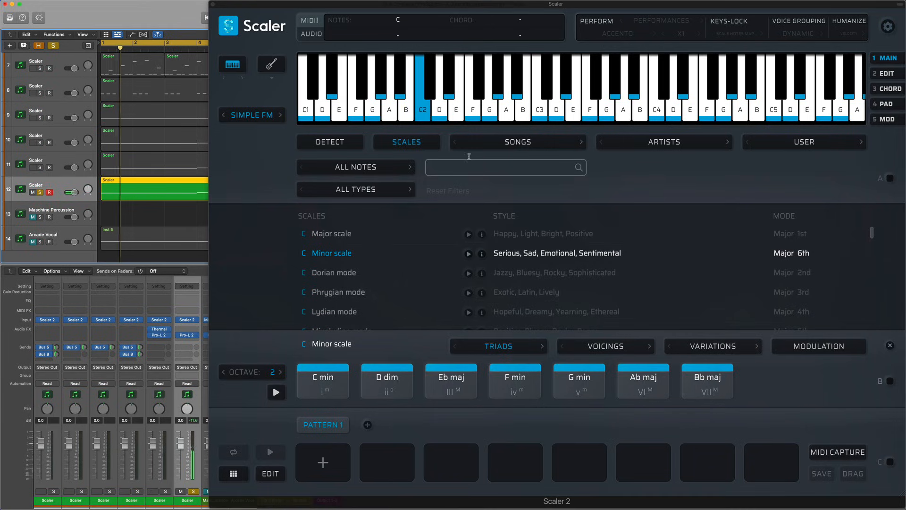
{"action": "left_click", "coordinate": [687, 21]}
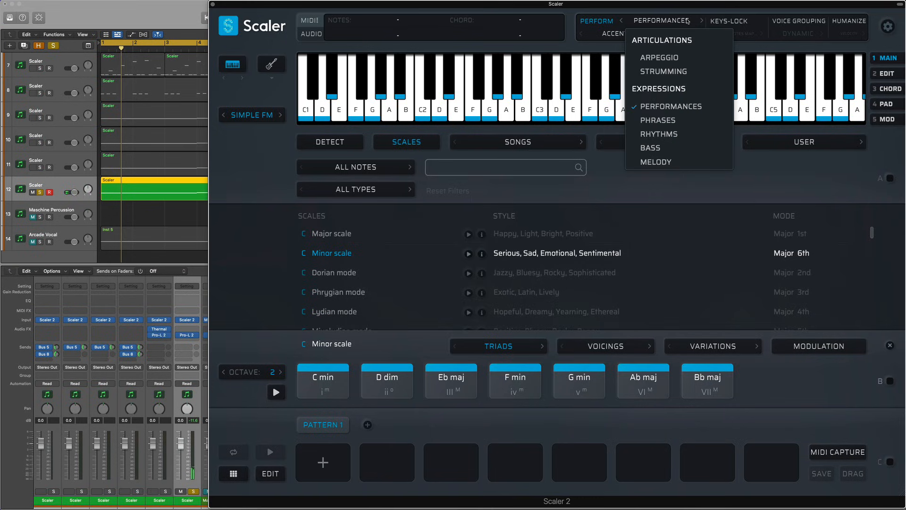
{"action": "left_click", "coordinate": [676, 59]}
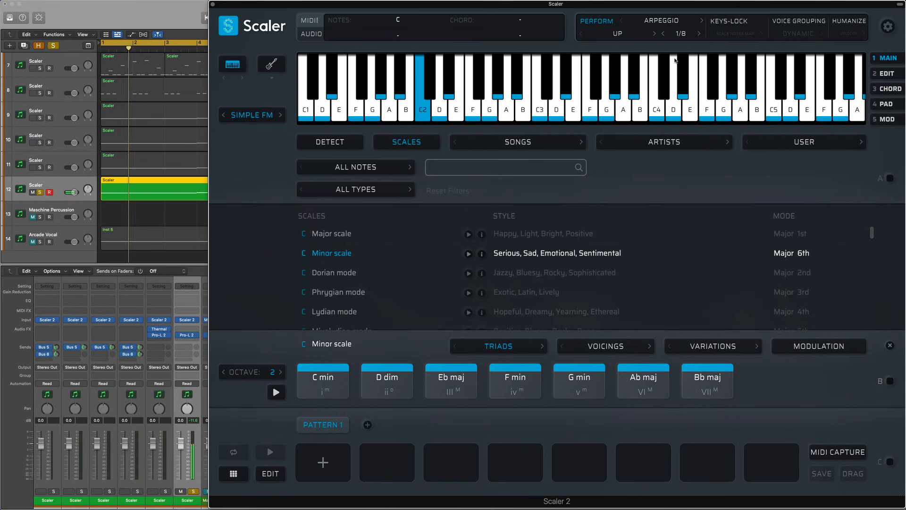
{"action": "left_click", "coordinate": [891, 381]}
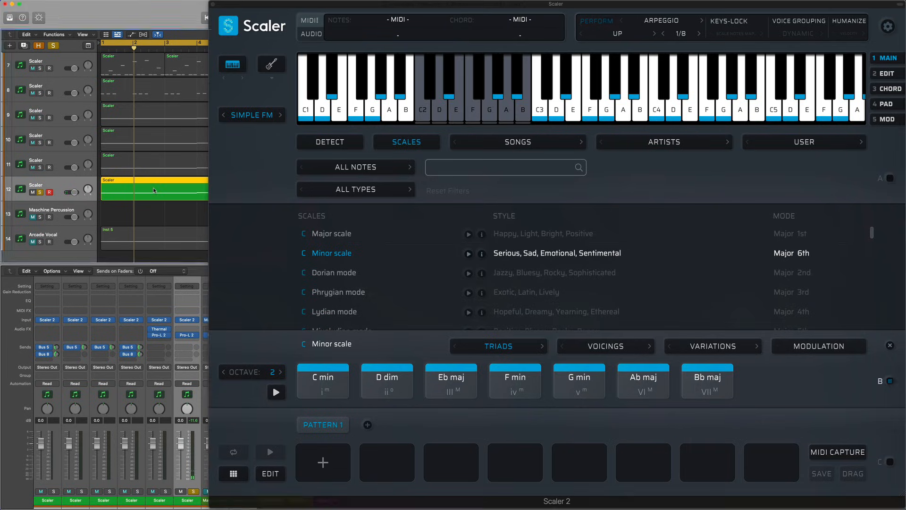
- Open track 12's region in the piano roll and examine its notes with the Scaler window briefly hidden
{"action": "double_click", "coordinate": [154, 191]}
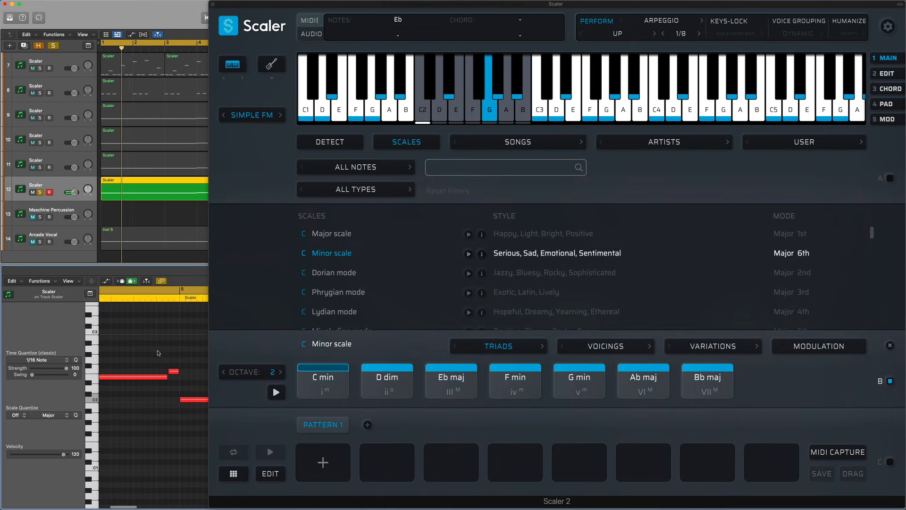
{"action": "key", "text": "v"}
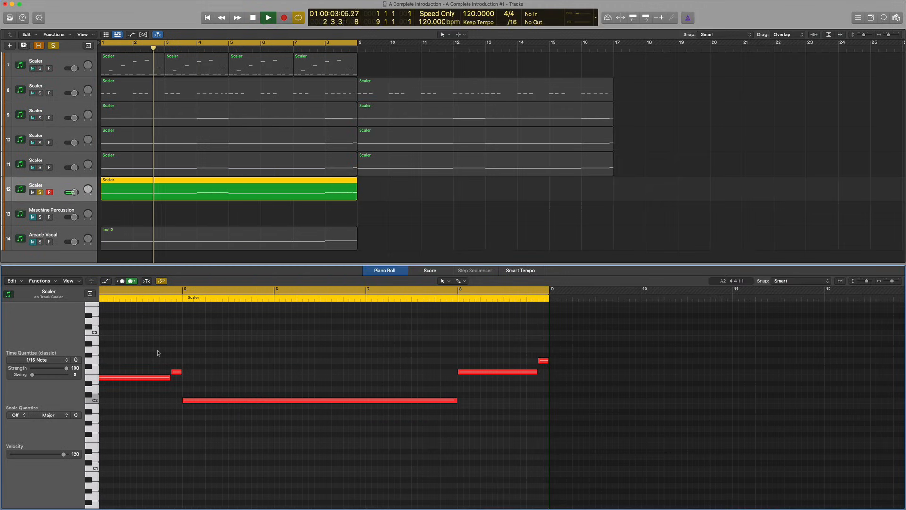
{"action": "key", "text": "v"}
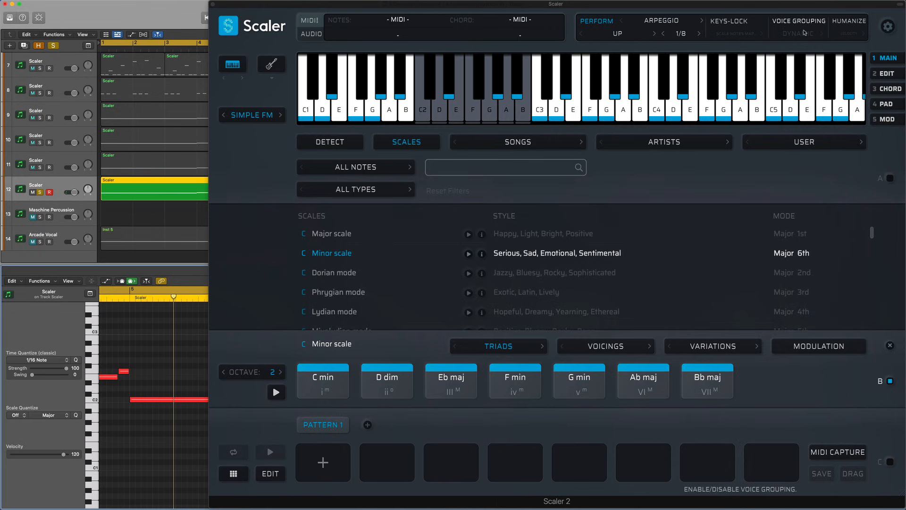
- Set the arpeggio's octave range to 2 in Scaler's playback settings and play track 12
{"action": "left_click", "coordinate": [889, 26]}
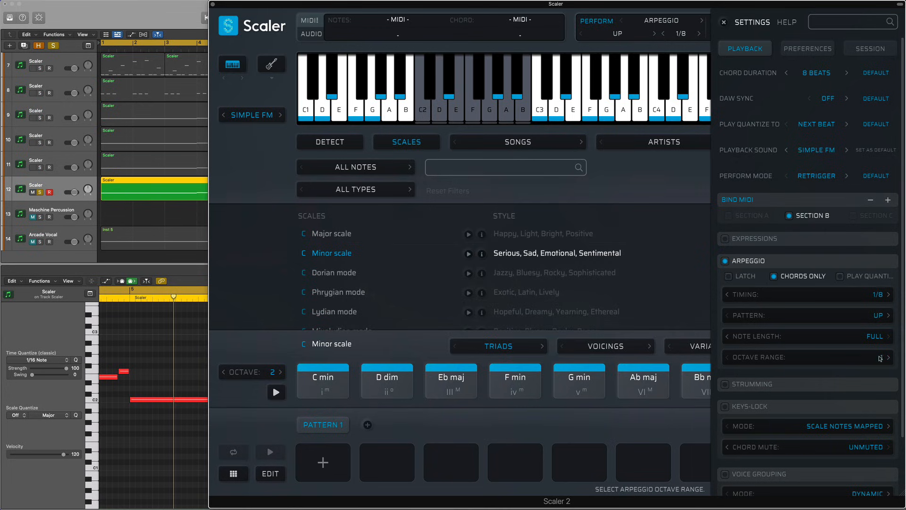
{"action": "key", "text": "space"}
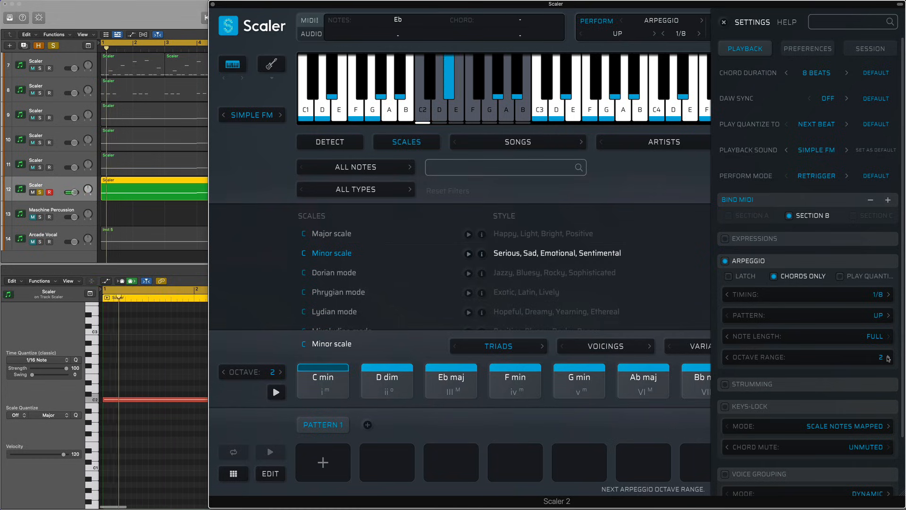
- Close Scaler's settings, unsolo track 12 and listen to its arpeggio with the full arrangement in the main window
{"action": "left_click", "coordinate": [724, 24]}
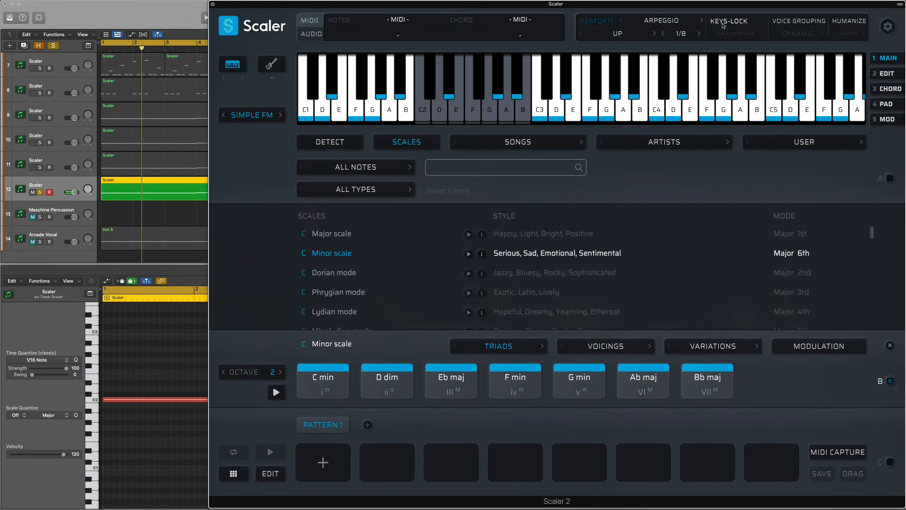
{"action": "left_click", "coordinate": [40, 192]}
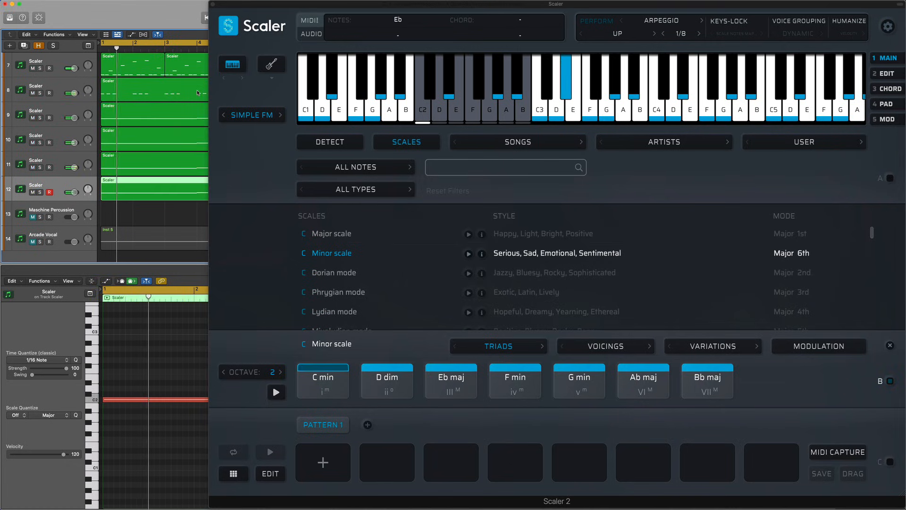
{"action": "left_click", "coordinate": [212, 4]}
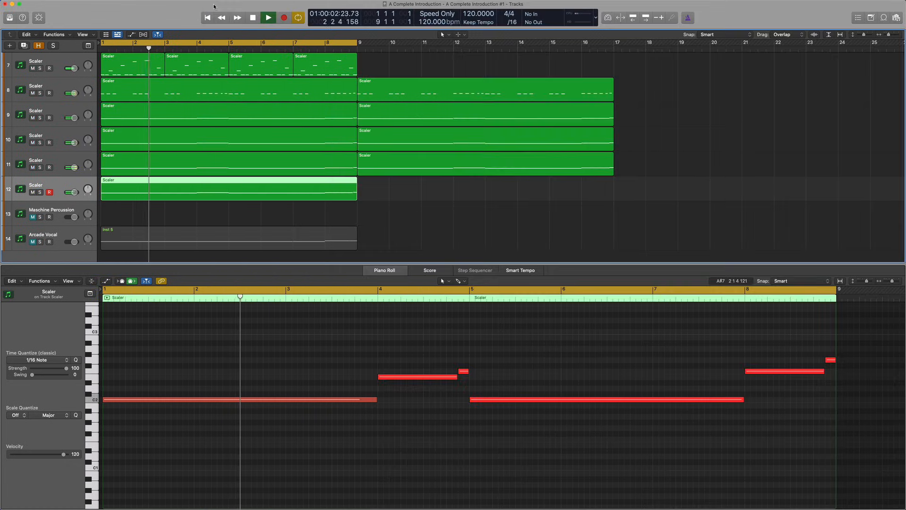
{"action": "key", "text": "space"}
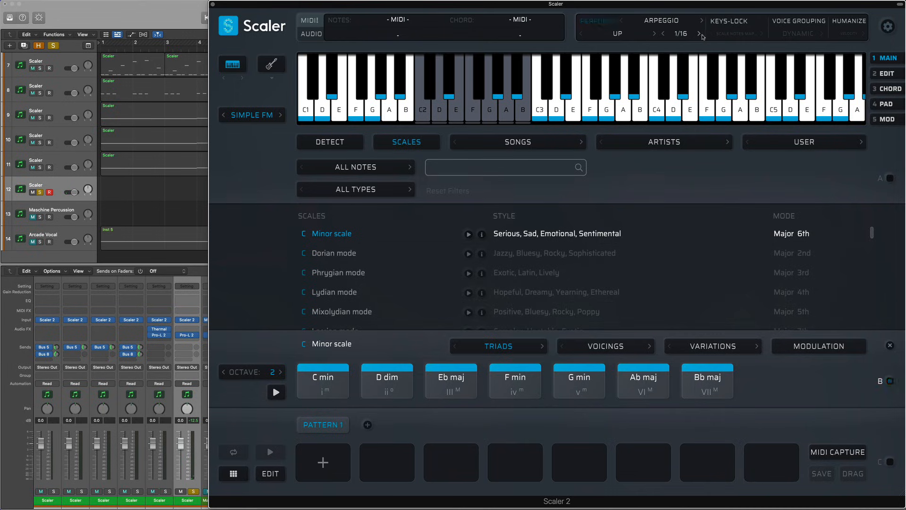
- Set track 12's arpeggio timing to 1/16 and play it unsoloed with the full arrangement
{"action": "left_click", "coordinate": [665, 33]}
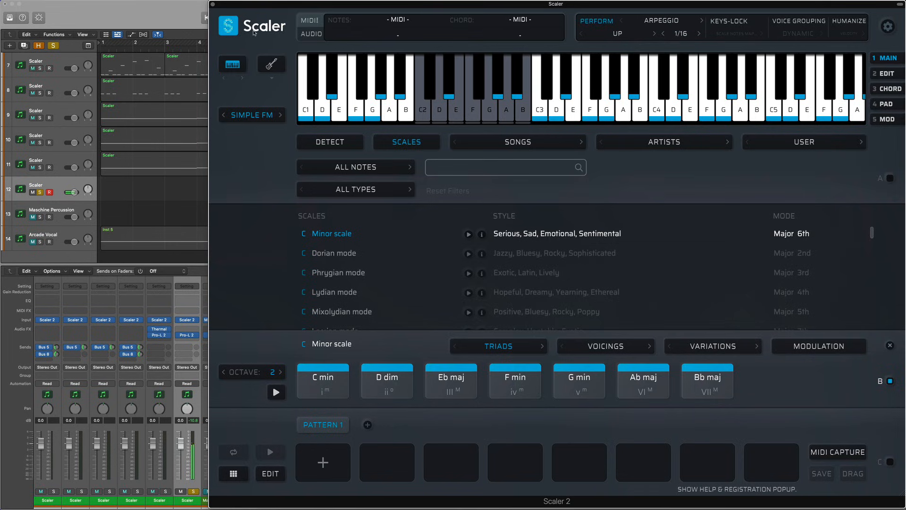
{"action": "key", "text": "s"}
{"action": "key", "text": "space"}
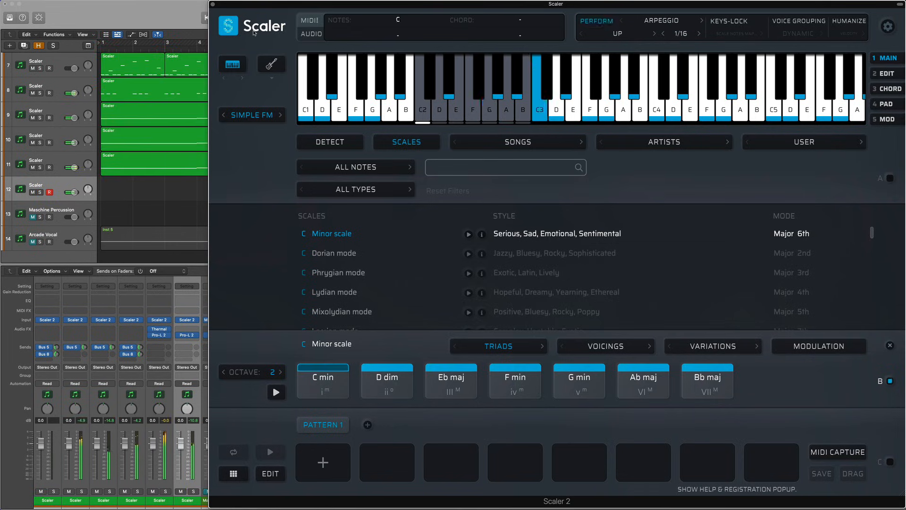
{"action": "key", "text": "v"}
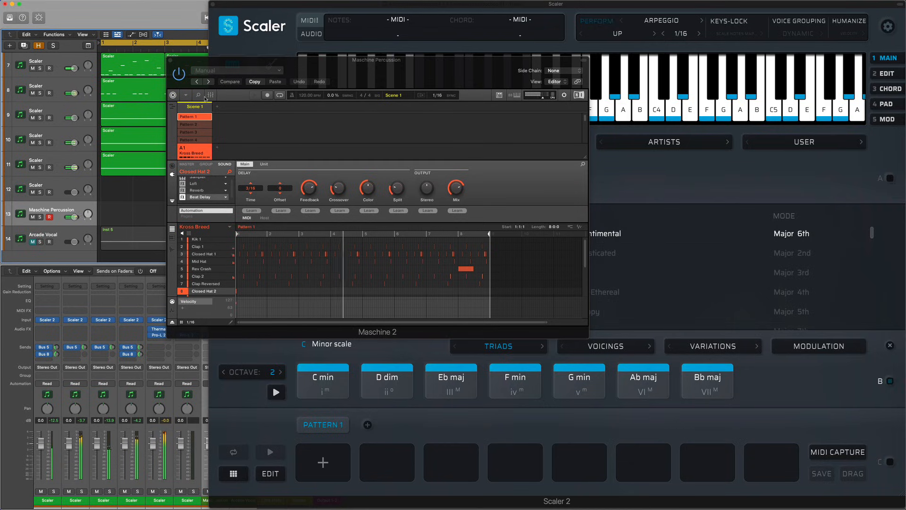
- Set the Maschine Percussion plug-in's view size to Large to examine its drum pattern and close the plug-in
{"action": "left_click", "coordinate": [187, 95]}
{"action": "mouse_move", "coordinate": [213, 122]}
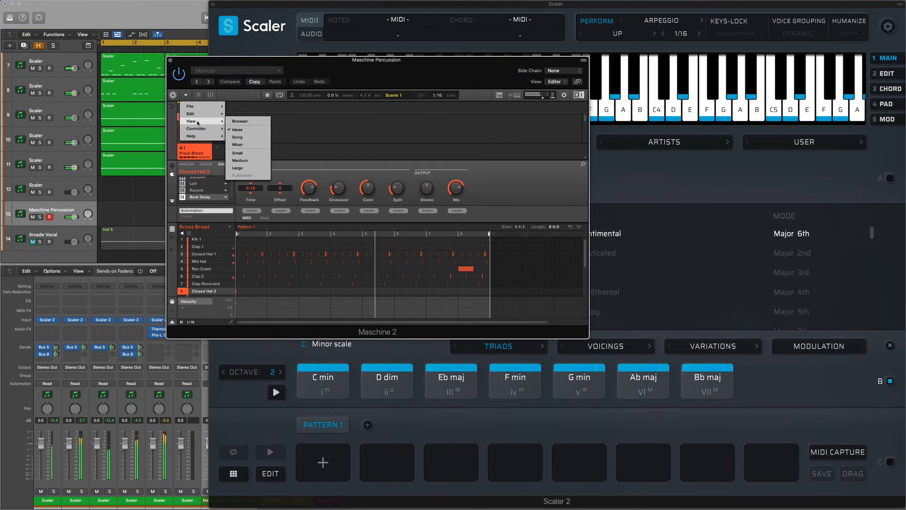
{"action": "left_click", "coordinate": [248, 168]}
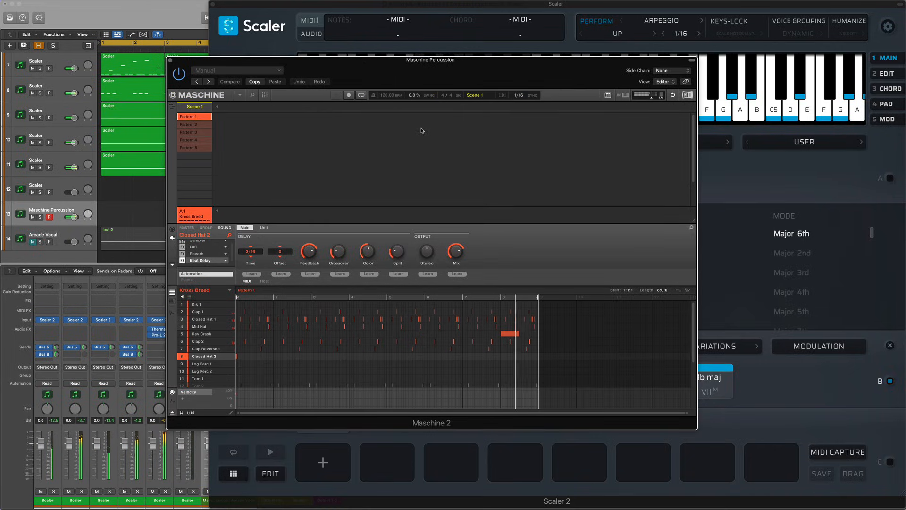
{"action": "left_click", "coordinate": [170, 61]}
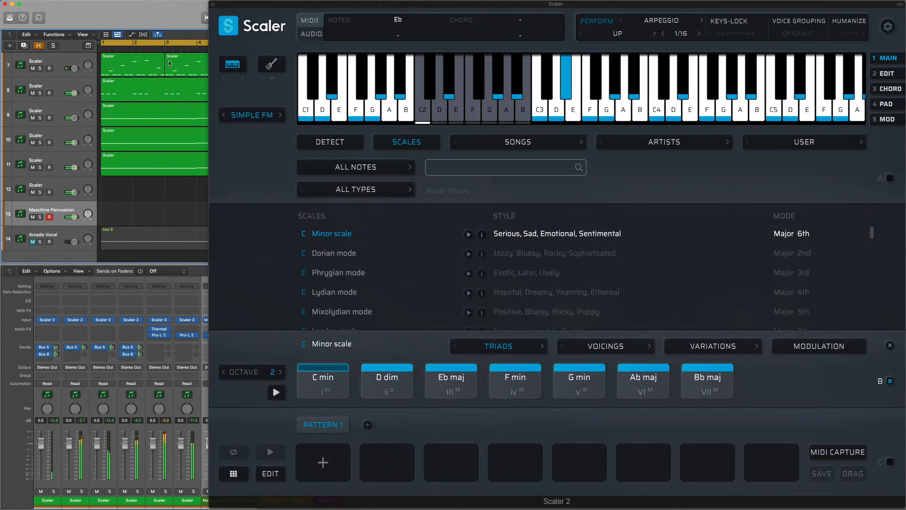
- Hide the Scaler window and play the arrangement from bar 1, briefly soloing track 7 for comparison
{"action": "key", "text": "super+w"}
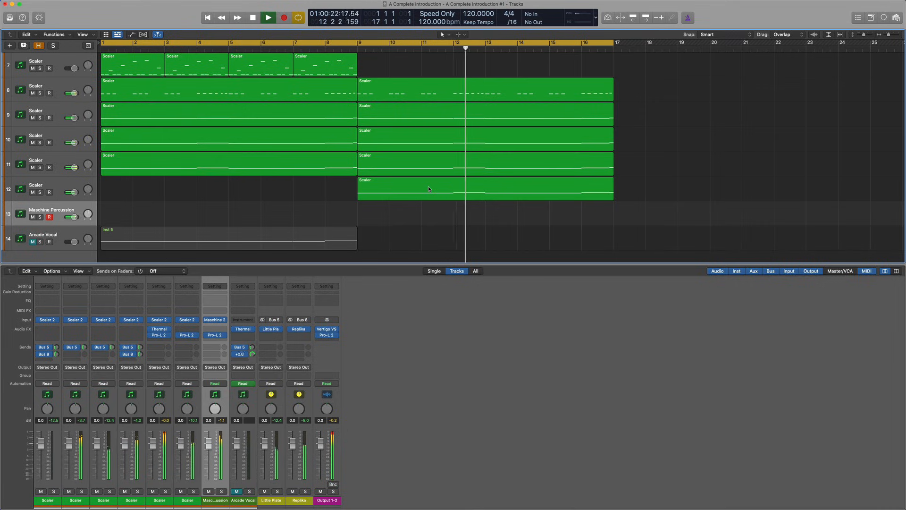
{"action": "key", "text": "Return"}
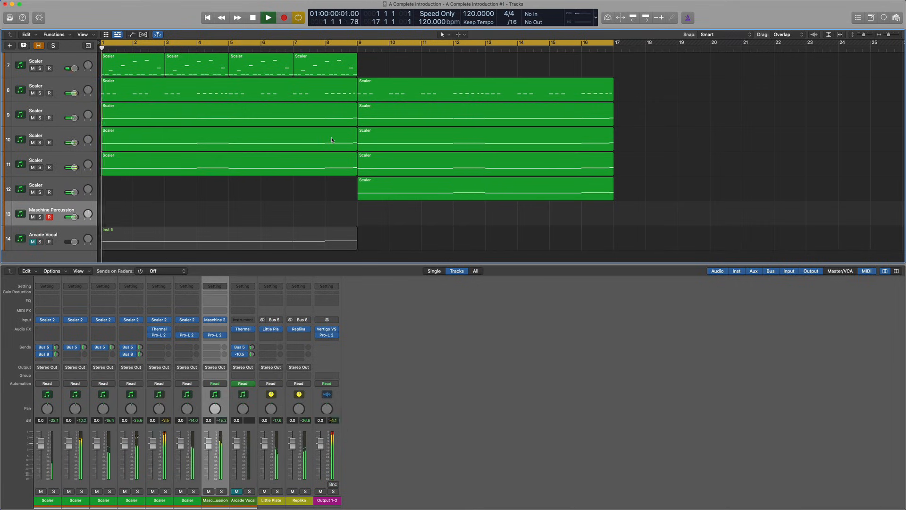
{"action": "left_click", "coordinate": [40, 68]}
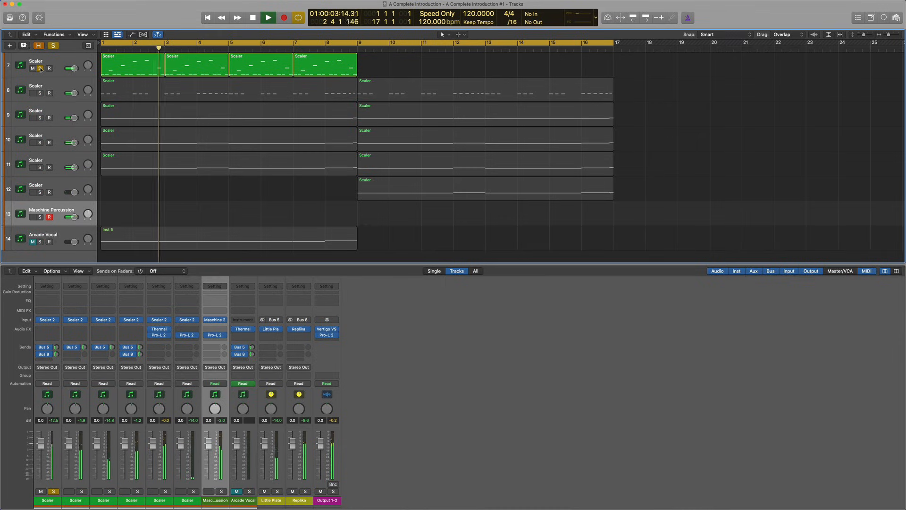
{"action": "left_click", "coordinate": [40, 69]}
{"action": "left_click", "coordinate": [40, 68]}
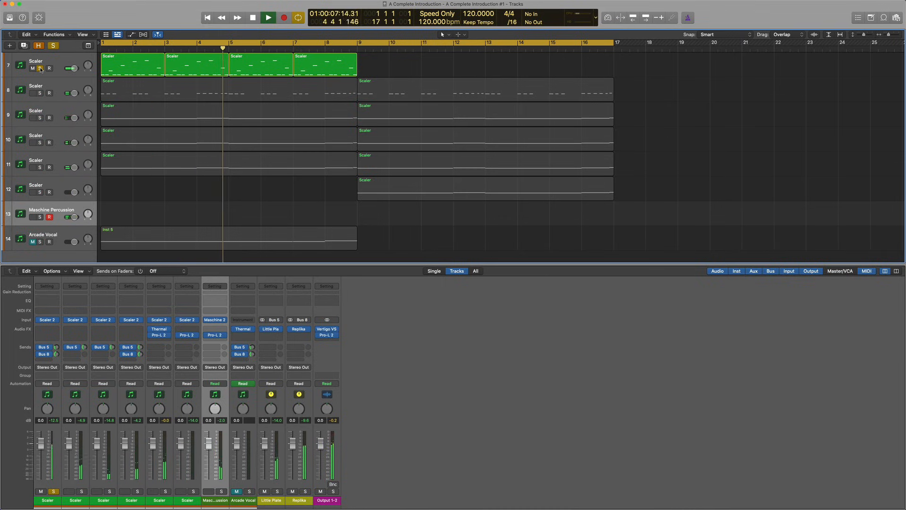
{"action": "left_click", "coordinate": [40, 69]}
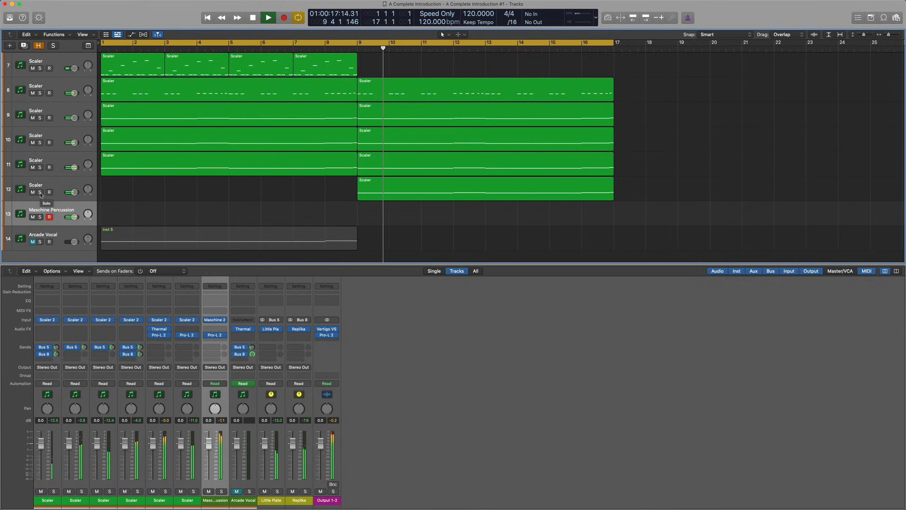
- Briefly solo track 12 during the second section and stop playback
{"action": "left_click", "coordinate": [40, 193]}
{"action": "left_click", "coordinate": [41, 193]}
{"action": "key", "text": "space"}
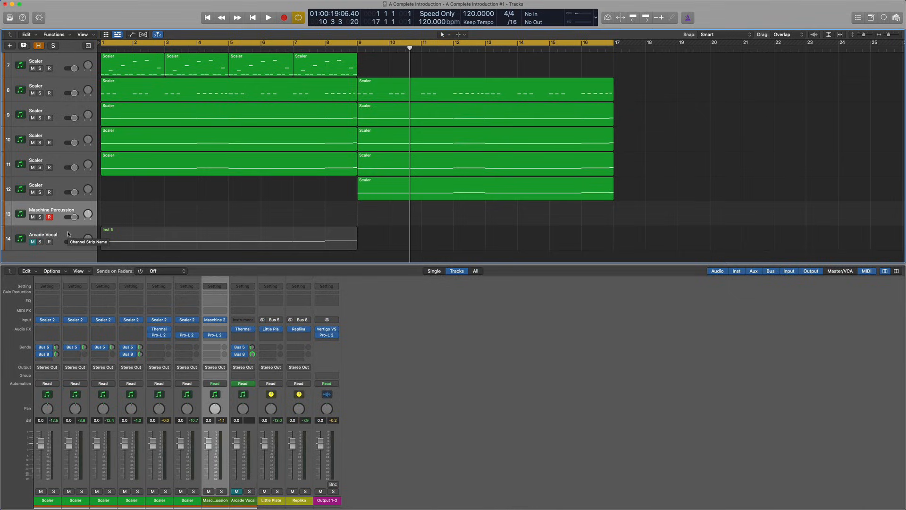
- Add a new software instrument track below Maschine Percussion and load Arcade in stereo on it
{"action": "key", "text": "alt+super+s"}
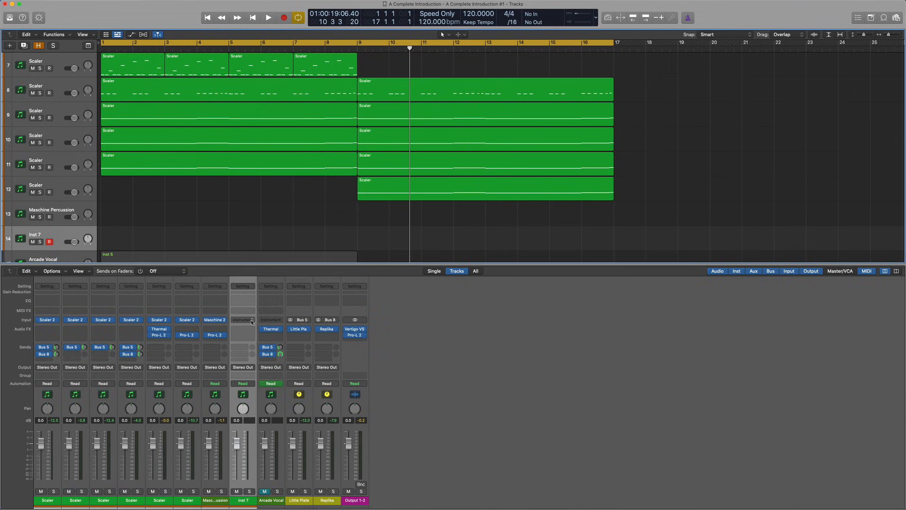
{"action": "left_click", "coordinate": [252, 321]}
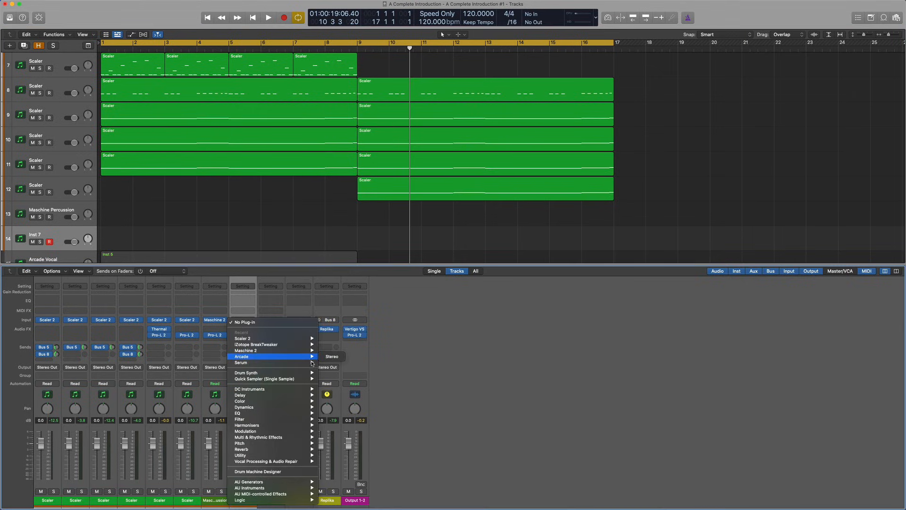
{"action": "left_click", "coordinate": [332, 357]}
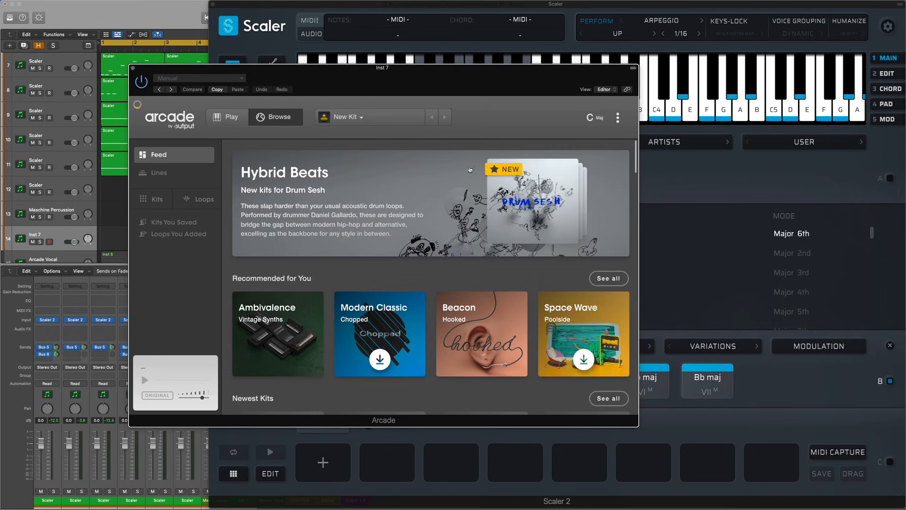
- Set the session key of the new track's Arcade to C minor
{"action": "left_click", "coordinate": [600, 119]}
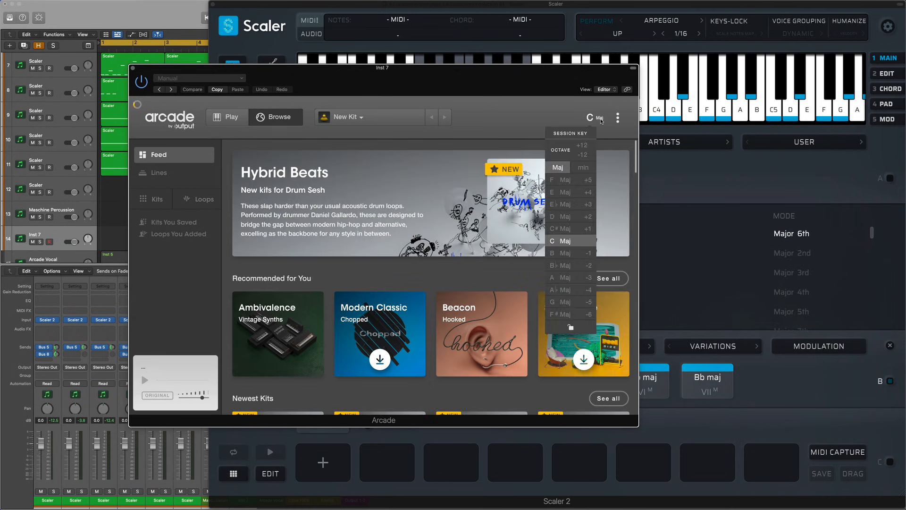
{"action": "left_click", "coordinate": [584, 167]}
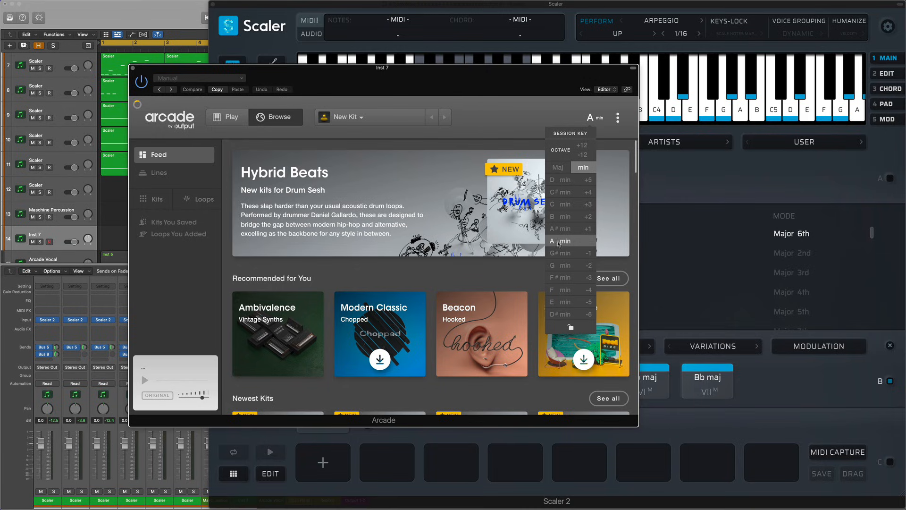
{"action": "left_click", "coordinate": [568, 206]}
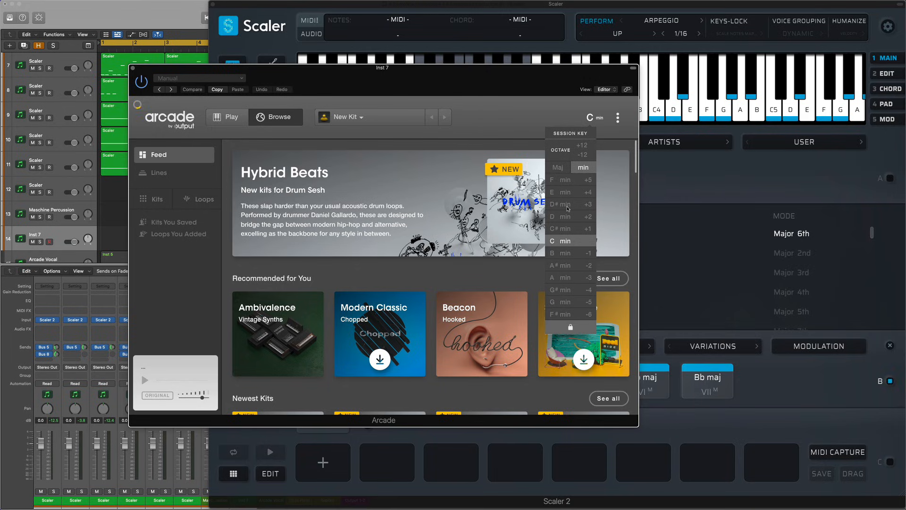
{"action": "left_click", "coordinate": [528, 108]}
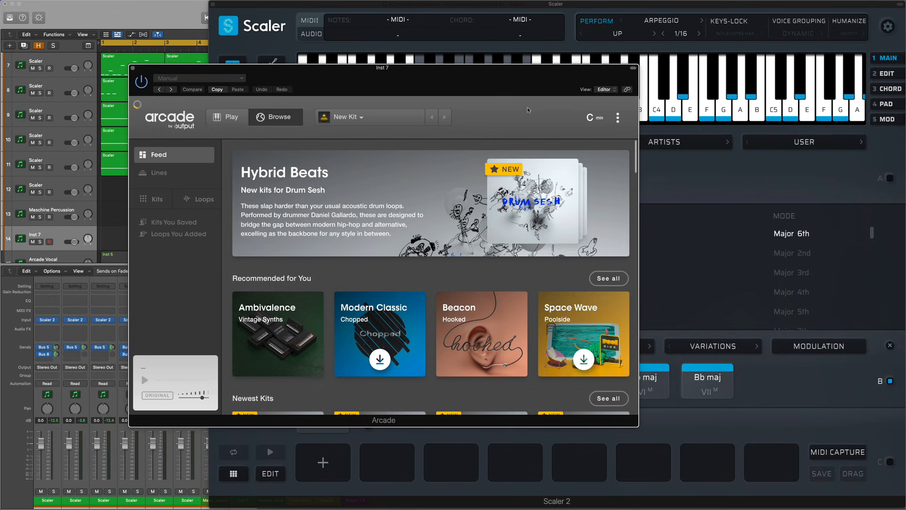
- Load Arcade's Ambivalence kit from Vintage Synths and audition it with the arrangement
{"action": "mouse_move", "coordinate": [259, 329]}
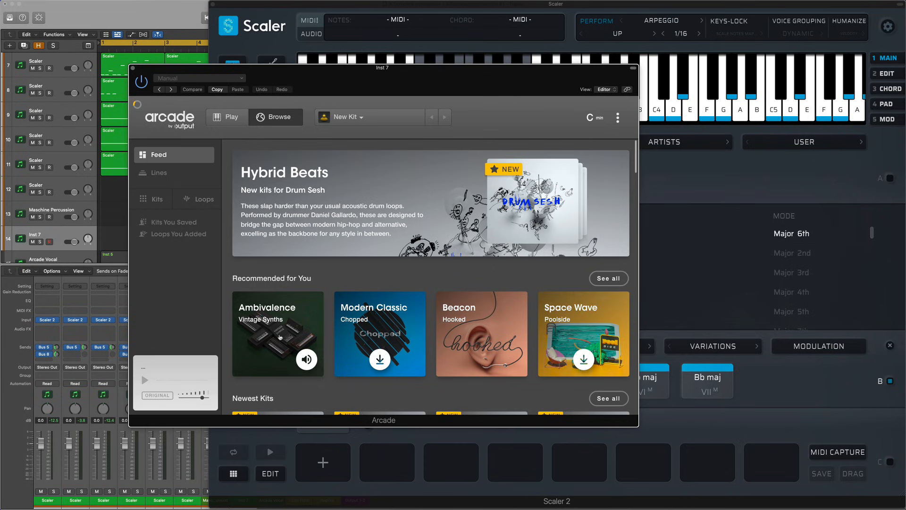
{"action": "left_click", "coordinate": [279, 331]}
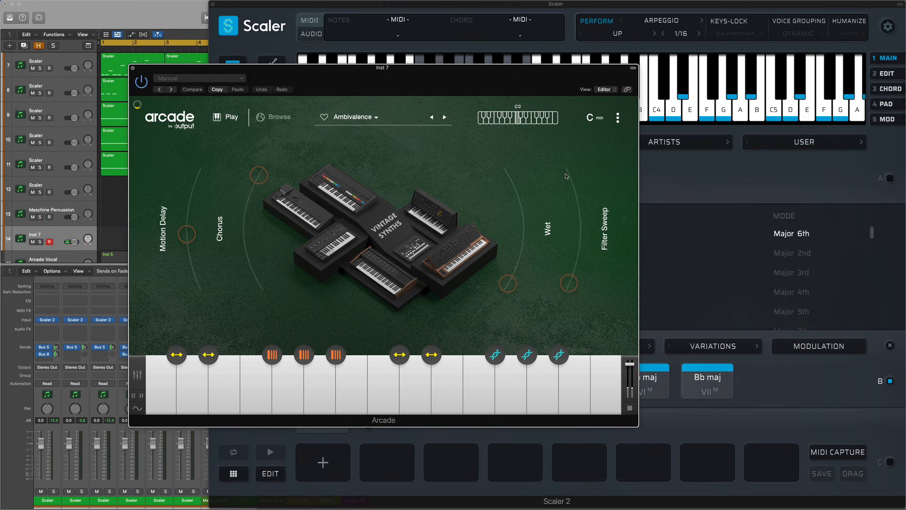
{"action": "key", "text": "space"}
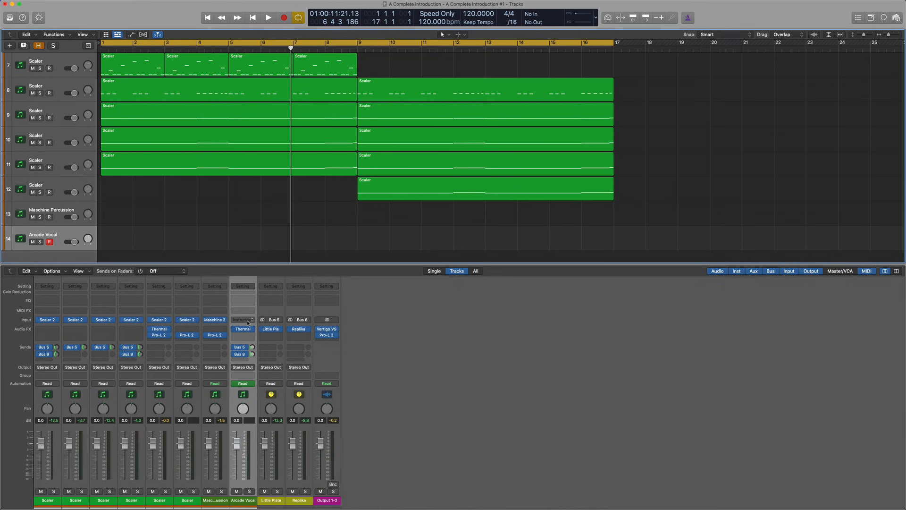
- Load Arcade in stereo as the instrument of the Arcade Vocal track and bring its window fully into view
{"action": "left_click", "coordinate": [242, 319]}
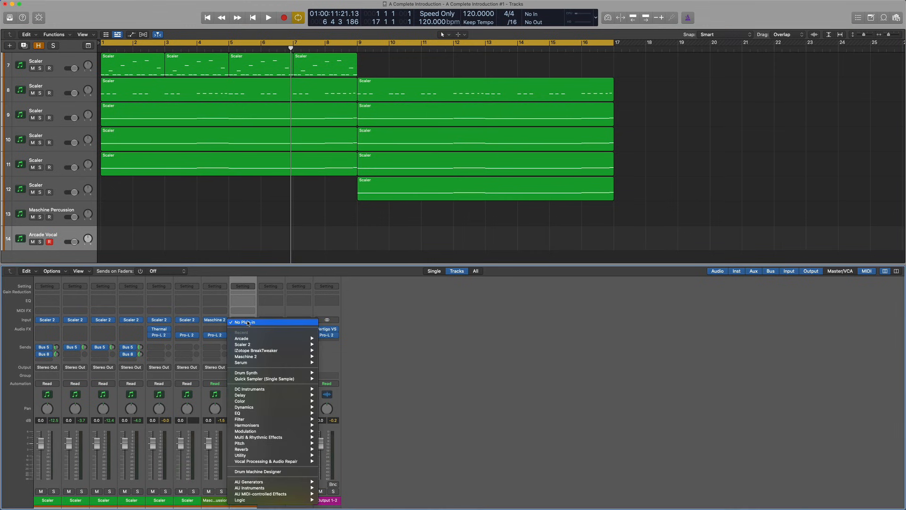
{"action": "mouse_move", "coordinate": [264, 339]}
{"action": "left_click", "coordinate": [332, 339]}
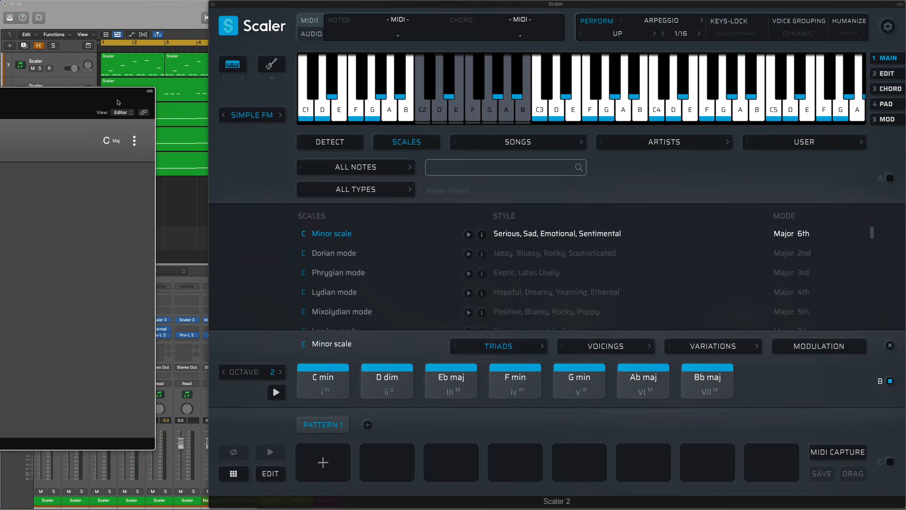
{"action": "left_click_drag", "start_coordinate": [116, 99], "coordinate": [627, 83]}
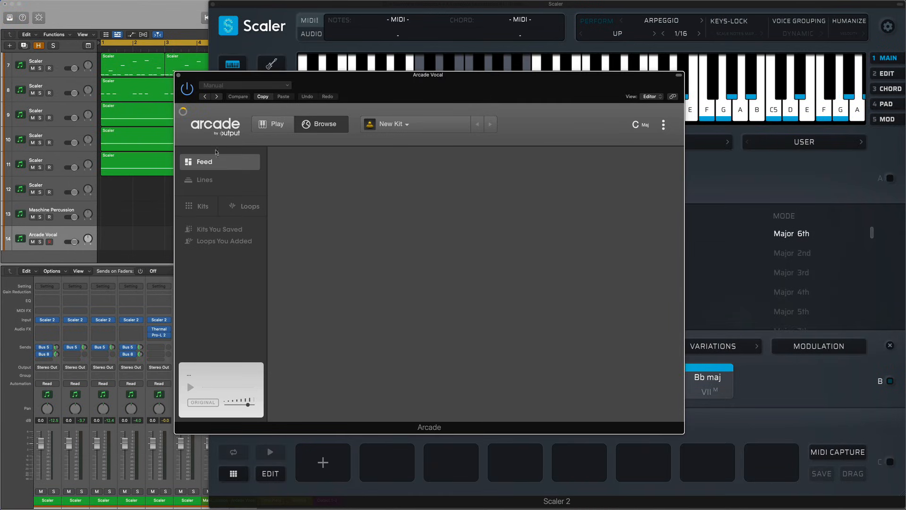
- Browse Arcade's lines and open the Hooked vocal line
{"action": "scroll", "coordinate": [370, 278], "scroll_direction": "down", "scroll_amount": 2}
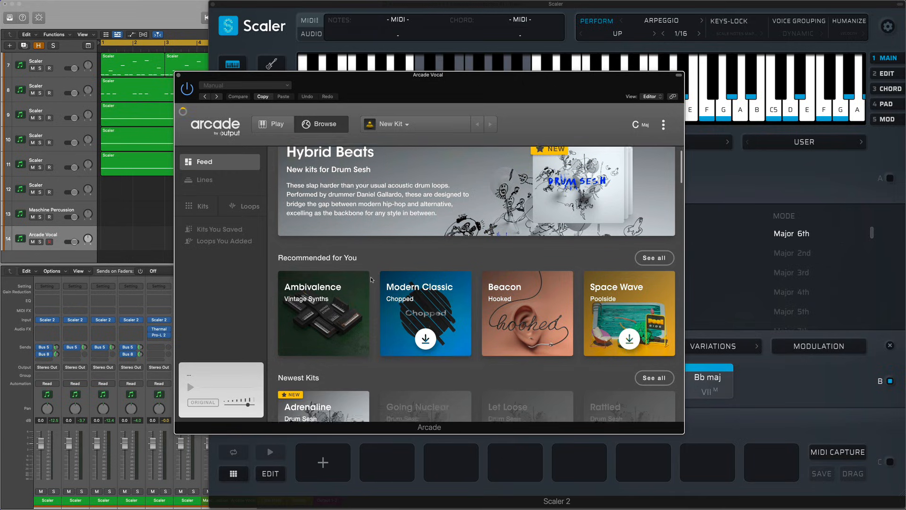
{"action": "left_click", "coordinate": [214, 179]}
{"action": "scroll", "coordinate": [389, 284], "scroll_direction": "down", "scroll_amount": 10}
{"action": "scroll", "coordinate": [389, 284], "scroll_direction": "up", "scroll_amount": 10}
{"action": "scroll", "coordinate": [390, 285], "scroll_direction": "down", "scroll_amount": 9}
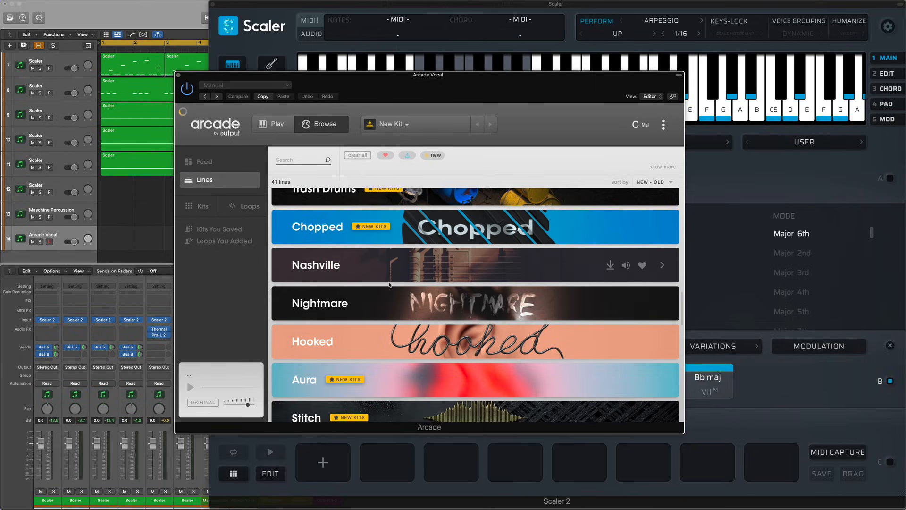
{"action": "left_click", "coordinate": [390, 328]}
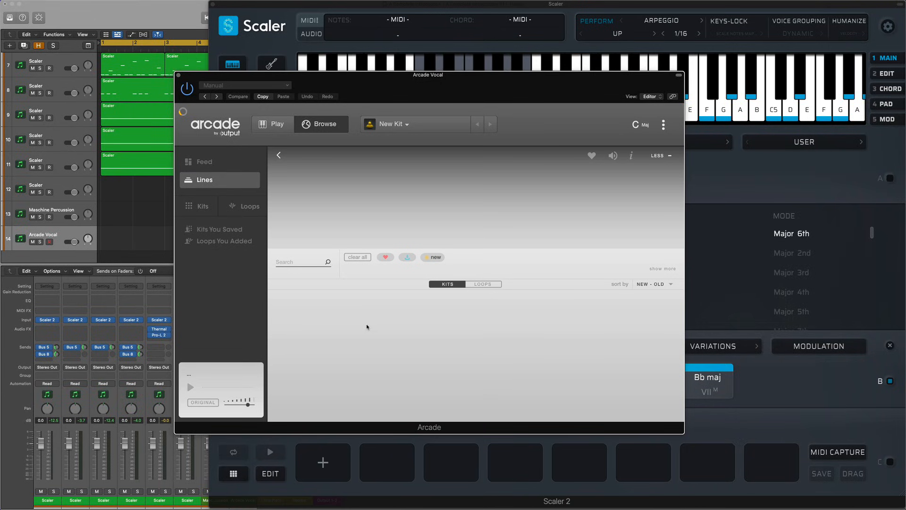
- Set Arcade's session key to C minor and load Hooked's 2gether kit to play with the arrangement
{"action": "left_click", "coordinate": [650, 126]}
{"action": "left_click", "coordinate": [629, 174]}
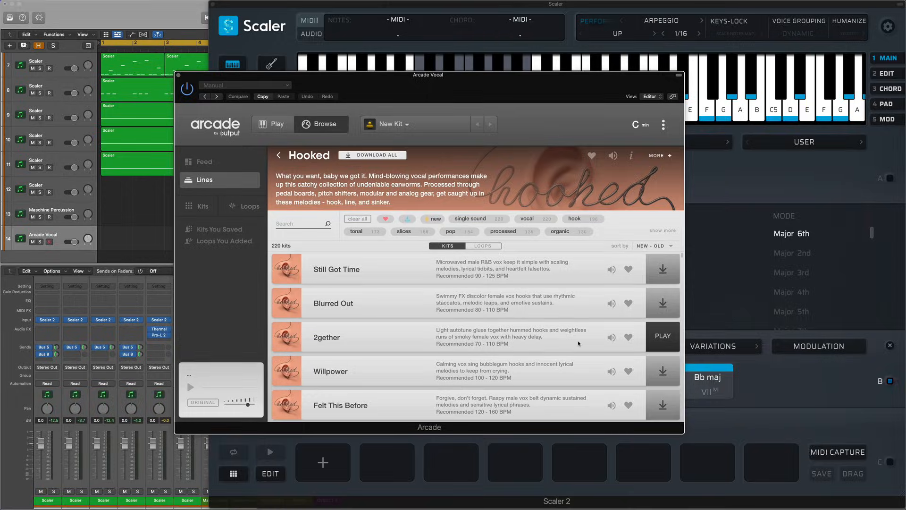
{"action": "left_click", "coordinate": [658, 339]}
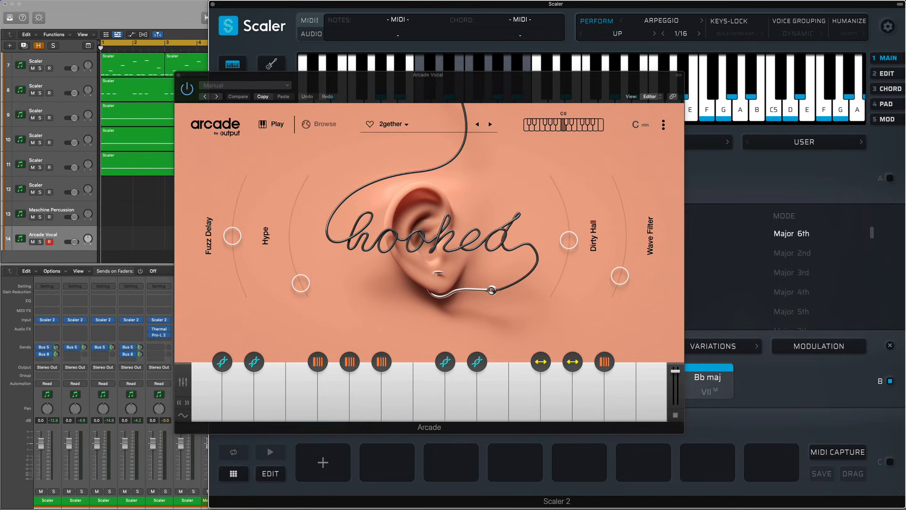
{"action": "key", "text": "space"}
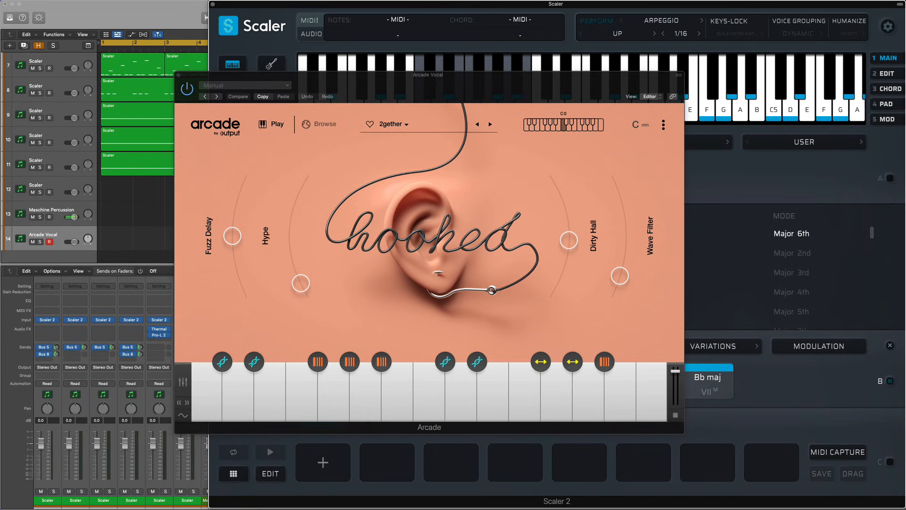
- Record the Arcade vocal performance on the Arcade Vocal track from bar 1 into bar 10 and hide the plug-in windows
{"action": "key", "text": "r"}
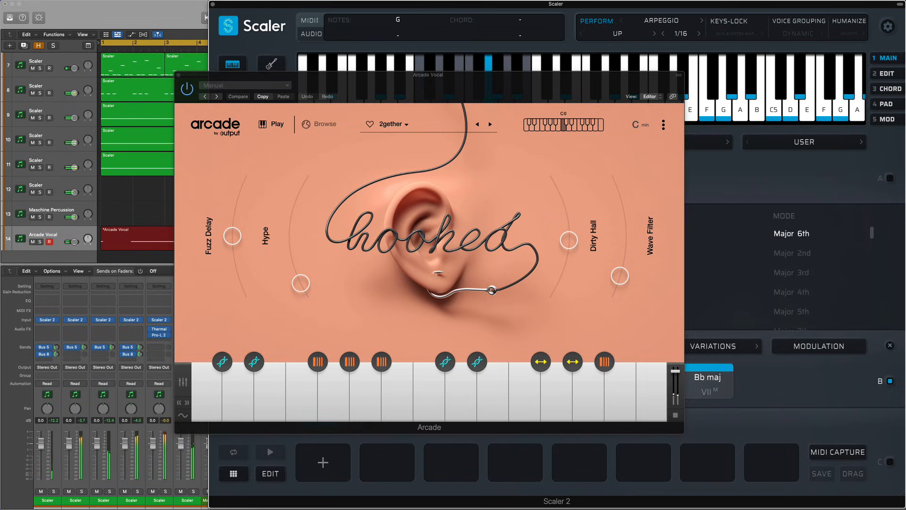
{"action": "key", "text": "space"}
{"action": "key", "text": "v"}
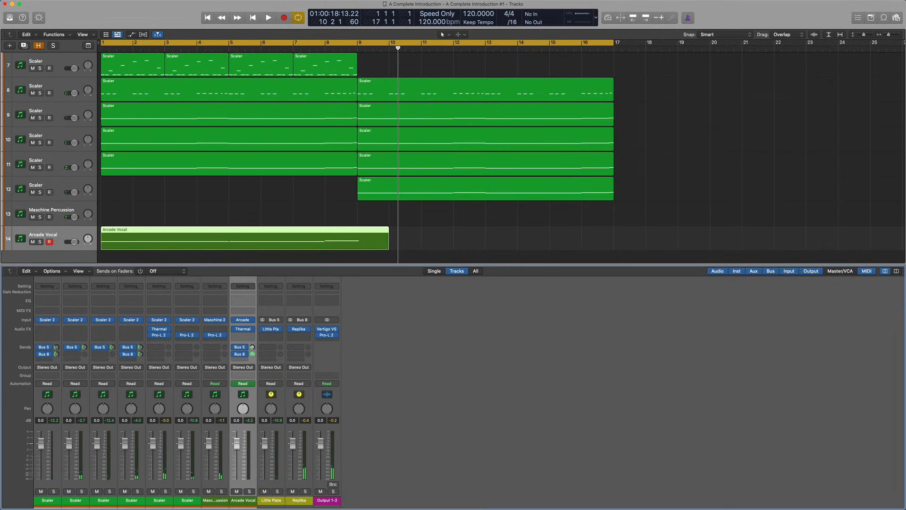
- Show the Arcade Vocal region in the Piano Roll and make all its notes legato
{"action": "key", "text": "p"}
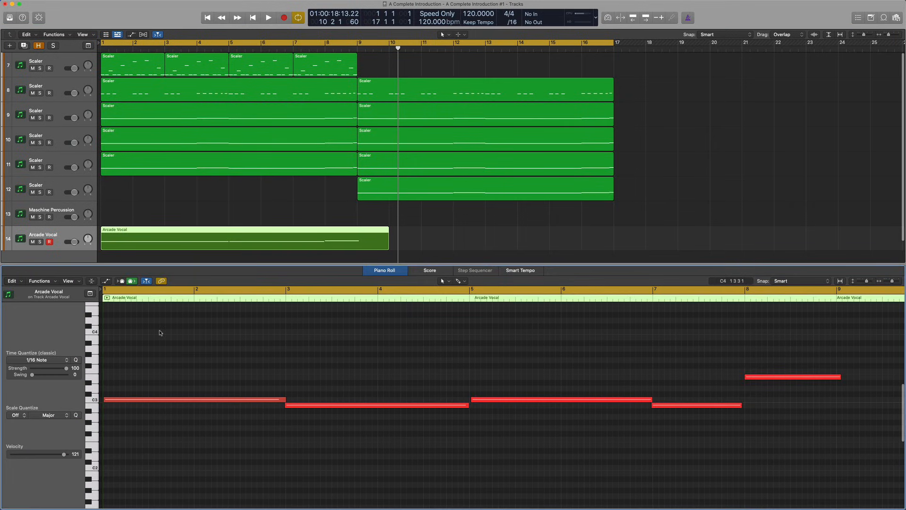
{"action": "key", "text": "super+a"}
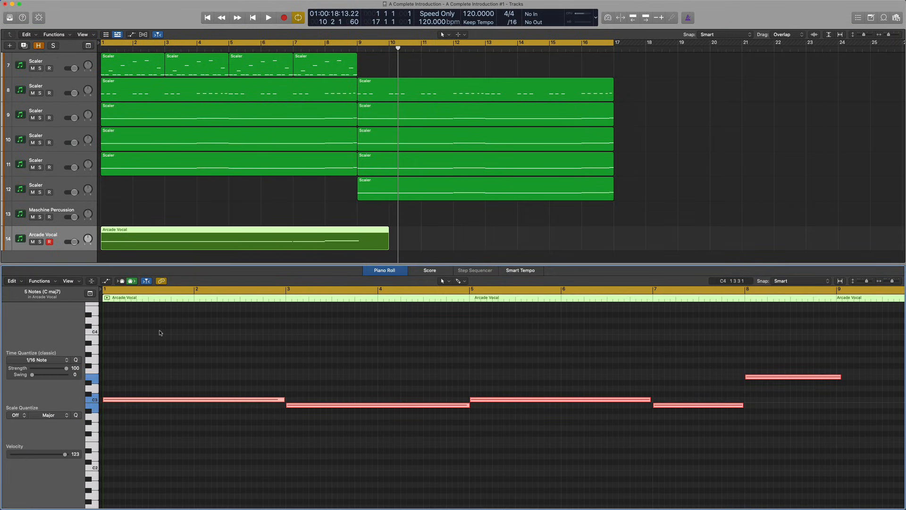
{"action": "key", "text": "shift+backslash"}
{"action": "scroll", "coordinate": [480, 386], "scroll_direction": "right", "scroll_amount": 5}
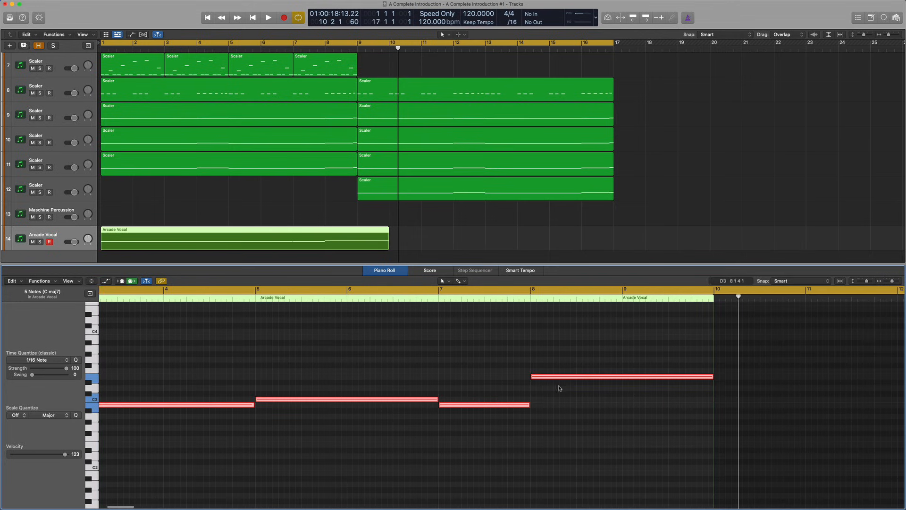
- Shorten the last Arcade Vocal note so it ends at bar 9, and deselect the region
{"action": "left_click", "coordinate": [629, 394]}
{"action": "left_click_drag", "start_coordinate": [712, 376], "coordinate": [621, 379]}
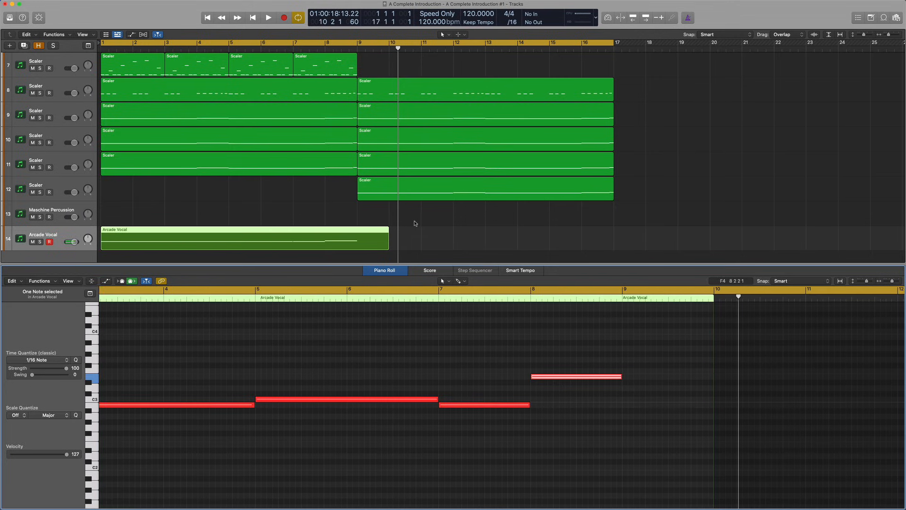
{"action": "left_click", "coordinate": [417, 224]}
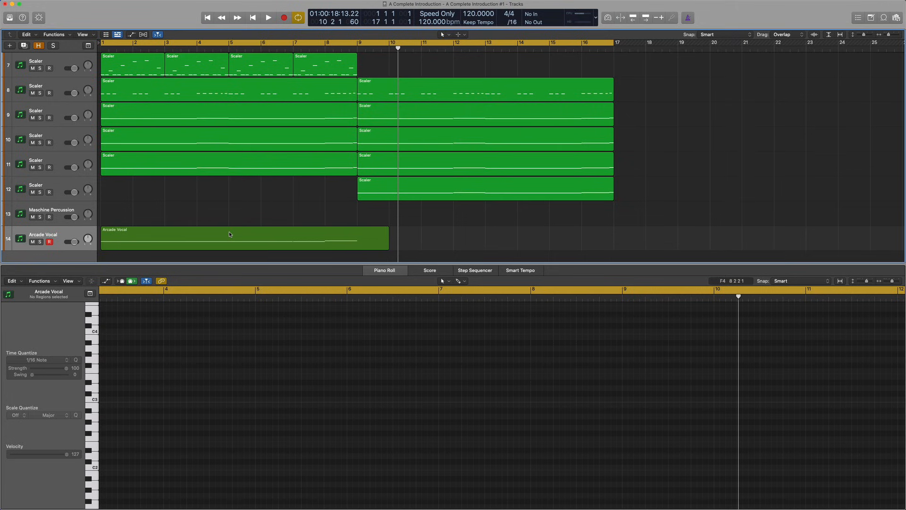
- Play the arrangement from the start with track 7 selected, and close Arcade's plug-in window
{"action": "key", "text": "Return"}
{"action": "key", "text": "space"}
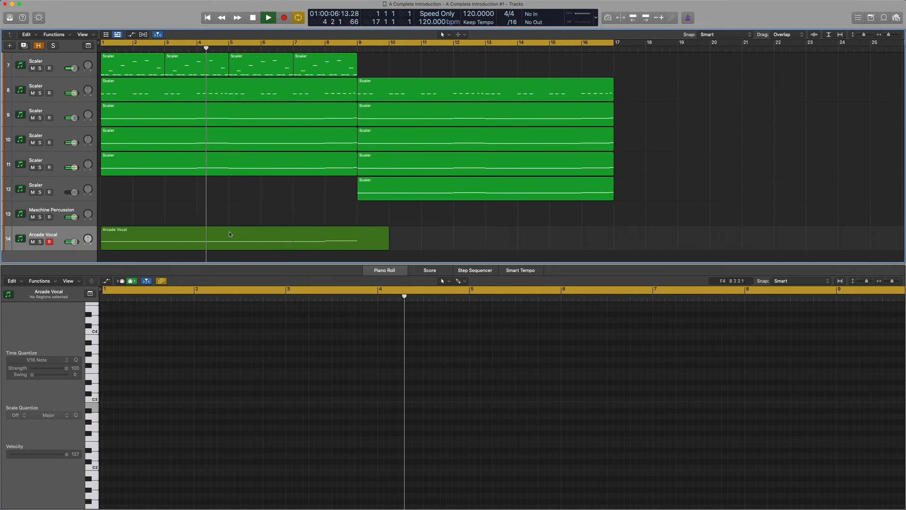
{"action": "left_click", "coordinate": [59, 62]}
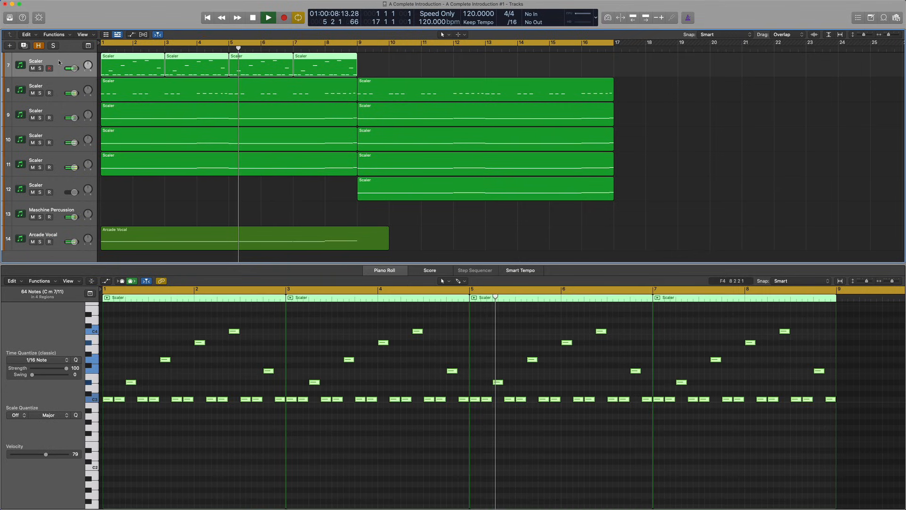
{"action": "key", "text": "v"}
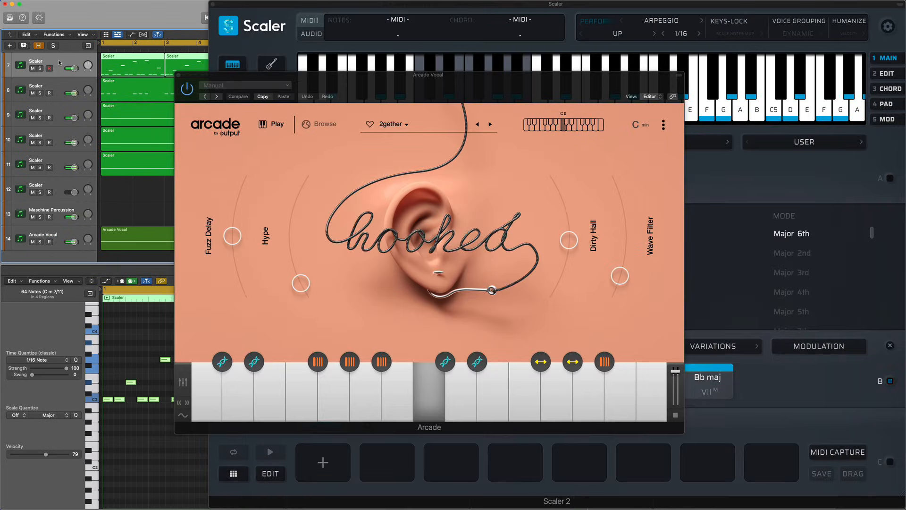
{"action": "left_click", "coordinate": [178, 76]}
{"action": "left_click", "coordinate": [178, 76]}
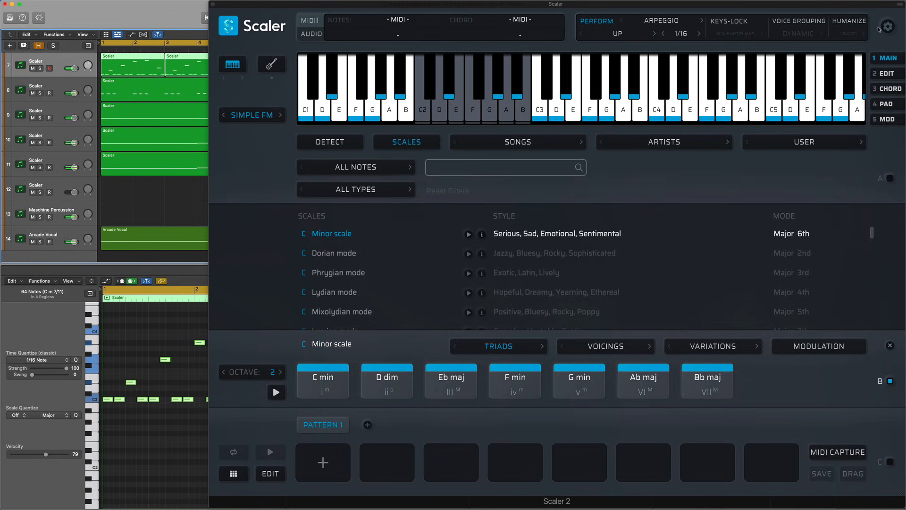
- Link the Scaler window to the track selection and display track 7's Scaler instance
{"action": "left_click", "coordinate": [896, 8]}
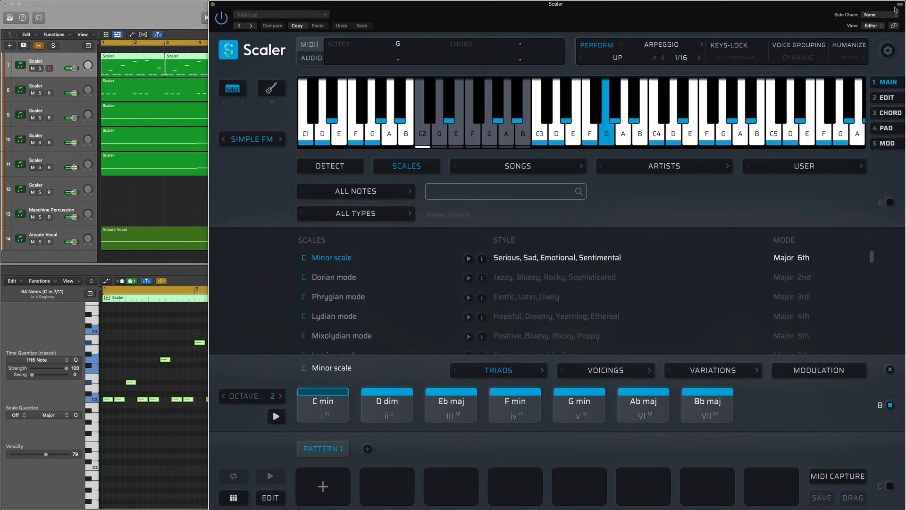
{"action": "left_click", "coordinate": [894, 26]}
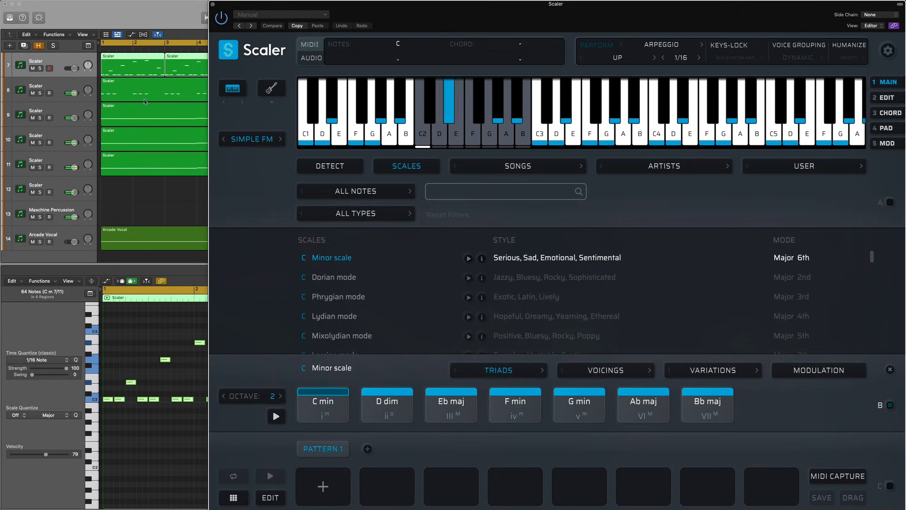
{"action": "left_click", "coordinate": [61, 61]}
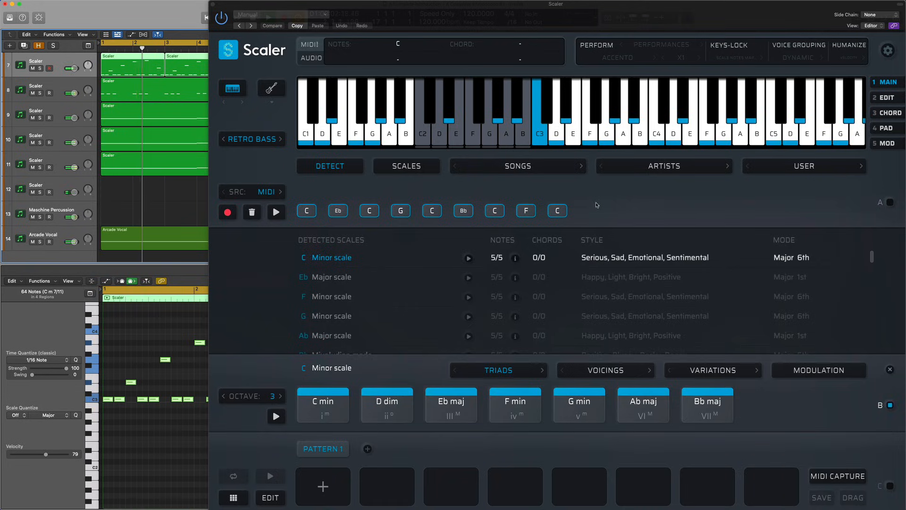
- Solo tracks 8, 9 and 10 one after another and examine each track's Scaler sound and voicing
{"action": "key", "text": "Down"}
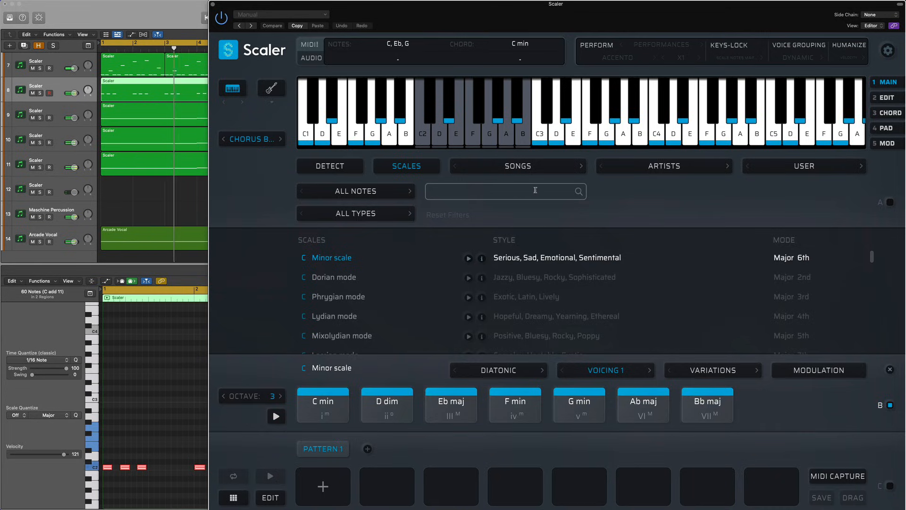
{"action": "key", "text": "s"}
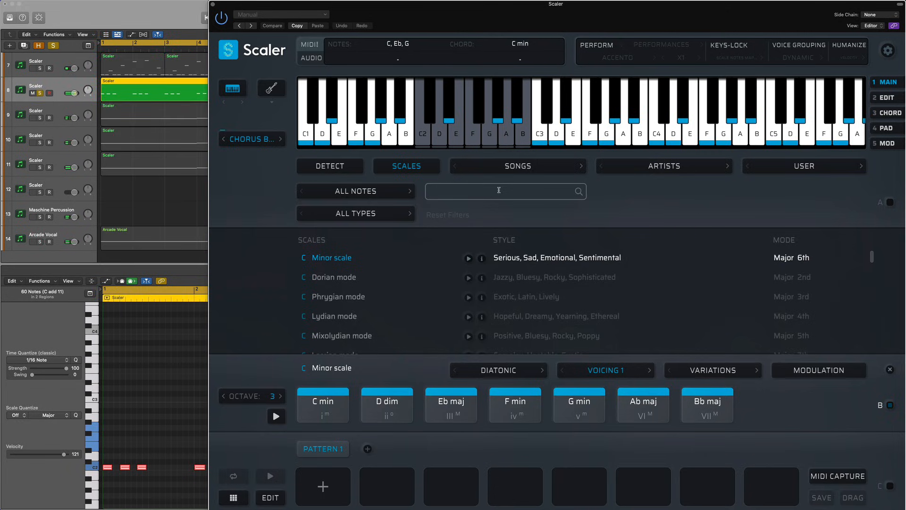
{"action": "left_click", "coordinate": [40, 120]}
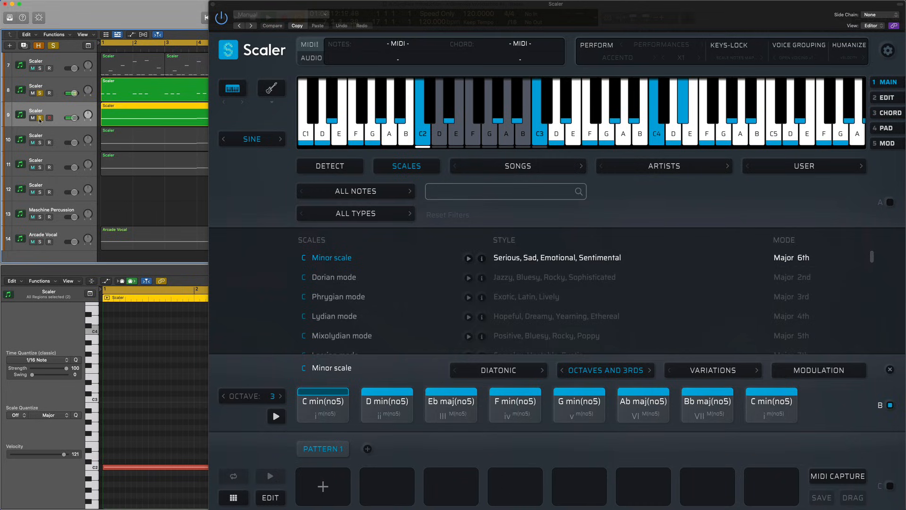
{"action": "left_click", "coordinate": [40, 94]}
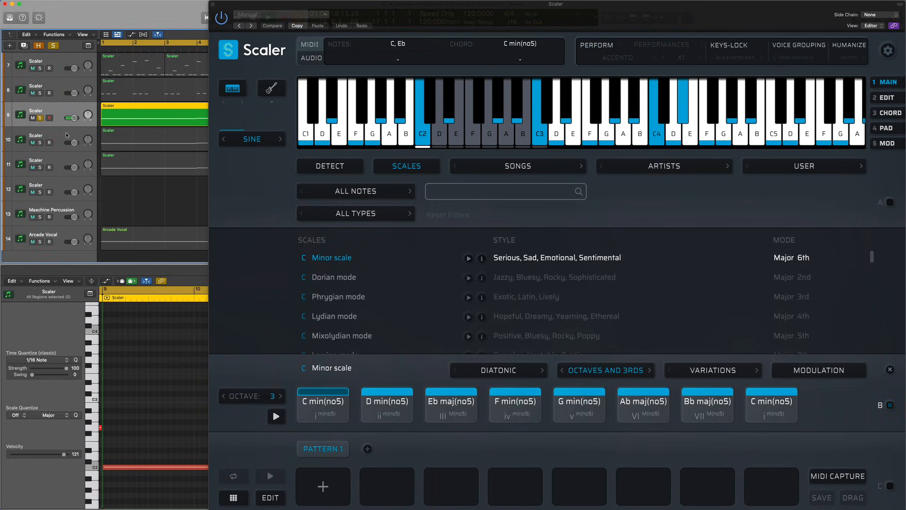
{"action": "left_click", "coordinate": [40, 143]}
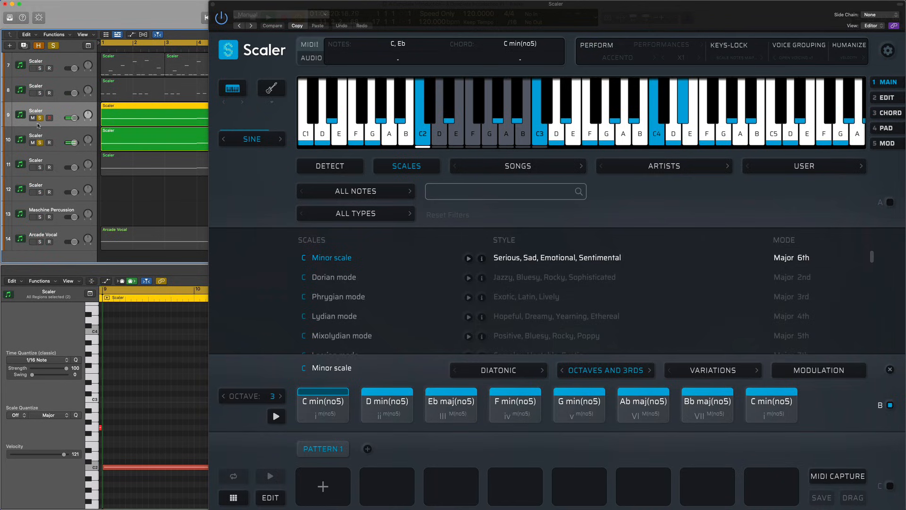
{"action": "left_click", "coordinate": [40, 118]}
{"action": "left_click", "coordinate": [53, 132]}
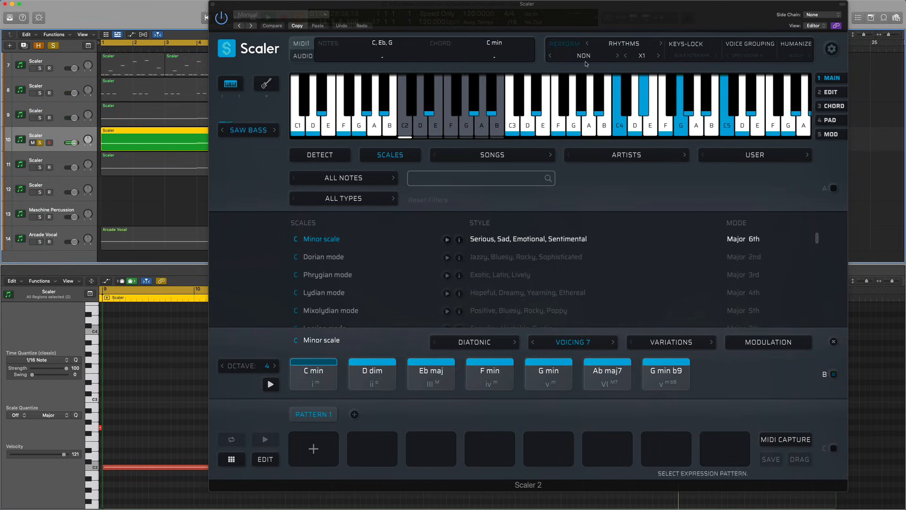
- Solo tracks 11 and 12 in turn, and examine track 12's Scaler playback and arpeggio settings
{"action": "left_click", "coordinate": [40, 143]}
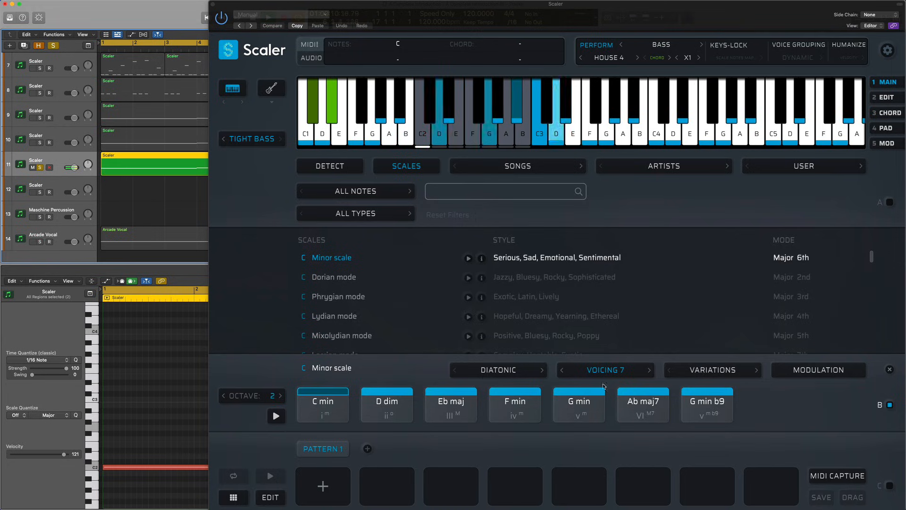
{"action": "left_click", "coordinate": [39, 168]}
{"action": "left_click", "coordinate": [39, 193]}
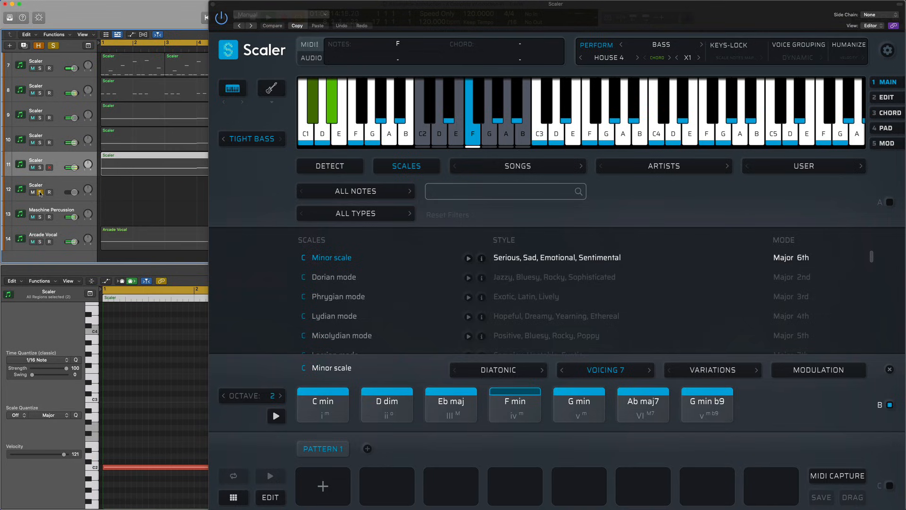
{"action": "left_click", "coordinate": [51, 184]}
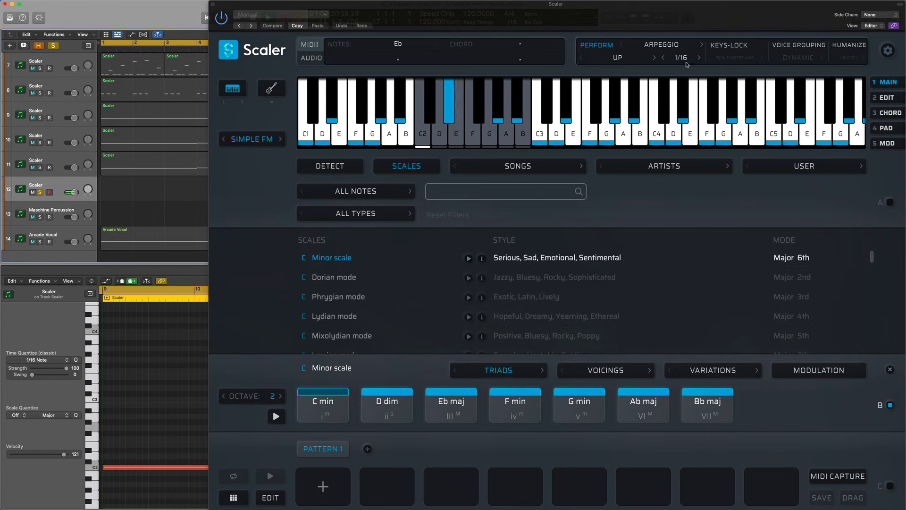
{"action": "left_click", "coordinate": [887, 49]}
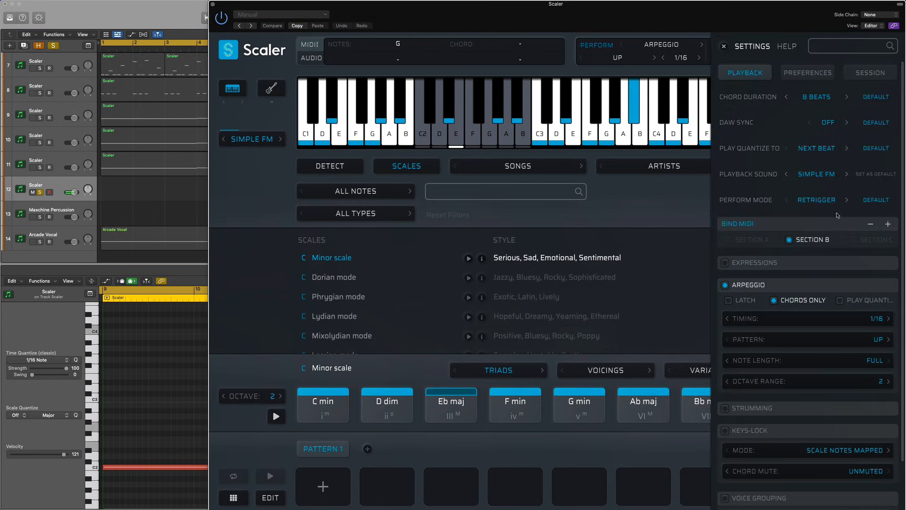
{"action": "left_click", "coordinate": [723, 46]}
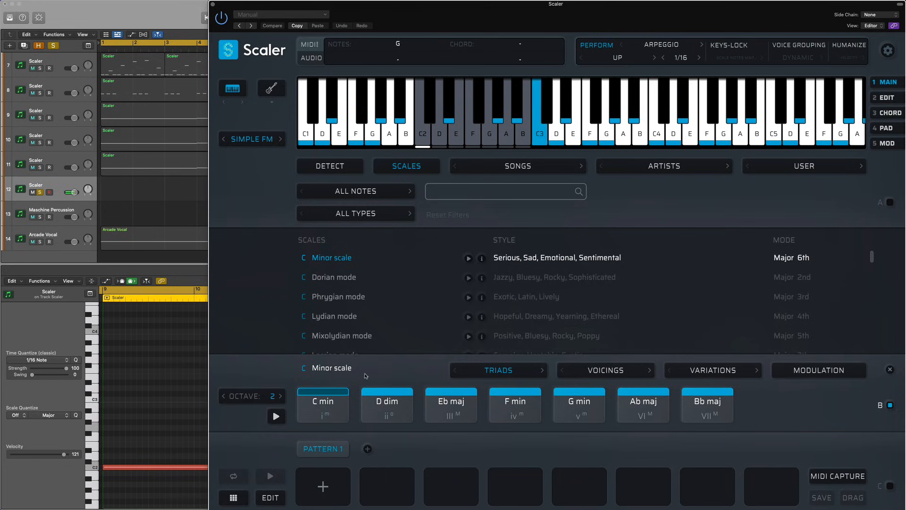
- Close the Scaler window, unsolo track 12 and show the mixer while the full arrangement plays
{"action": "key", "text": "super+w"}
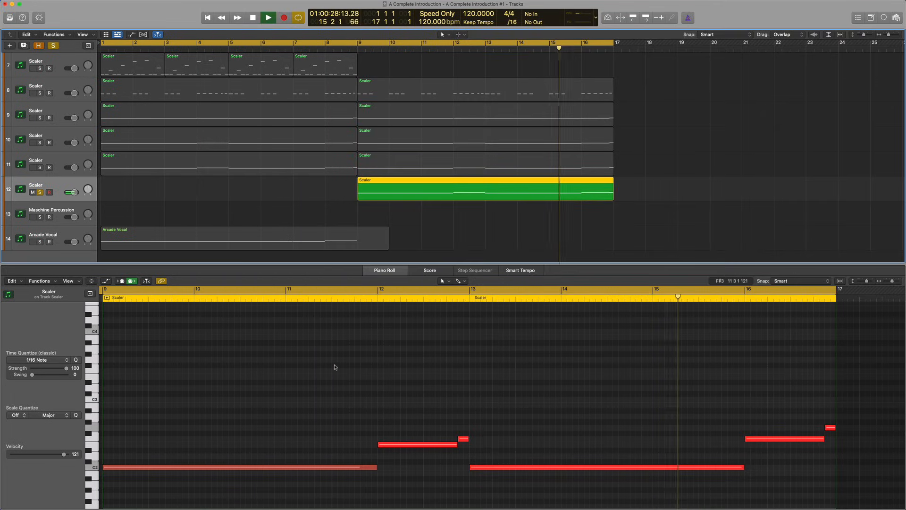
{"action": "key", "text": "s"}
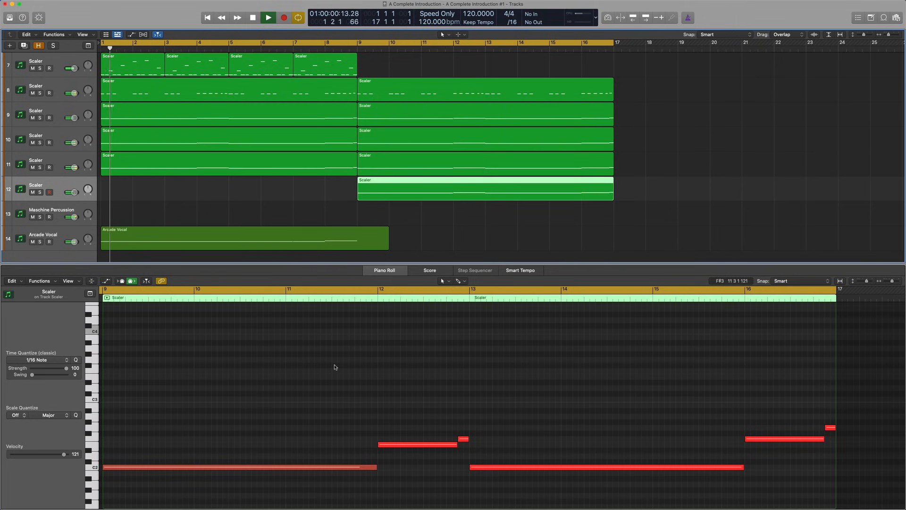
{"action": "key", "text": "x"}
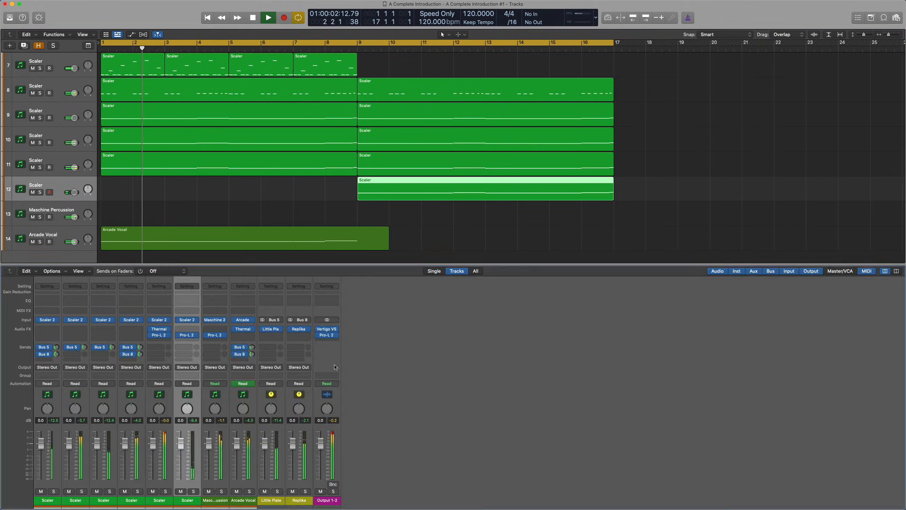